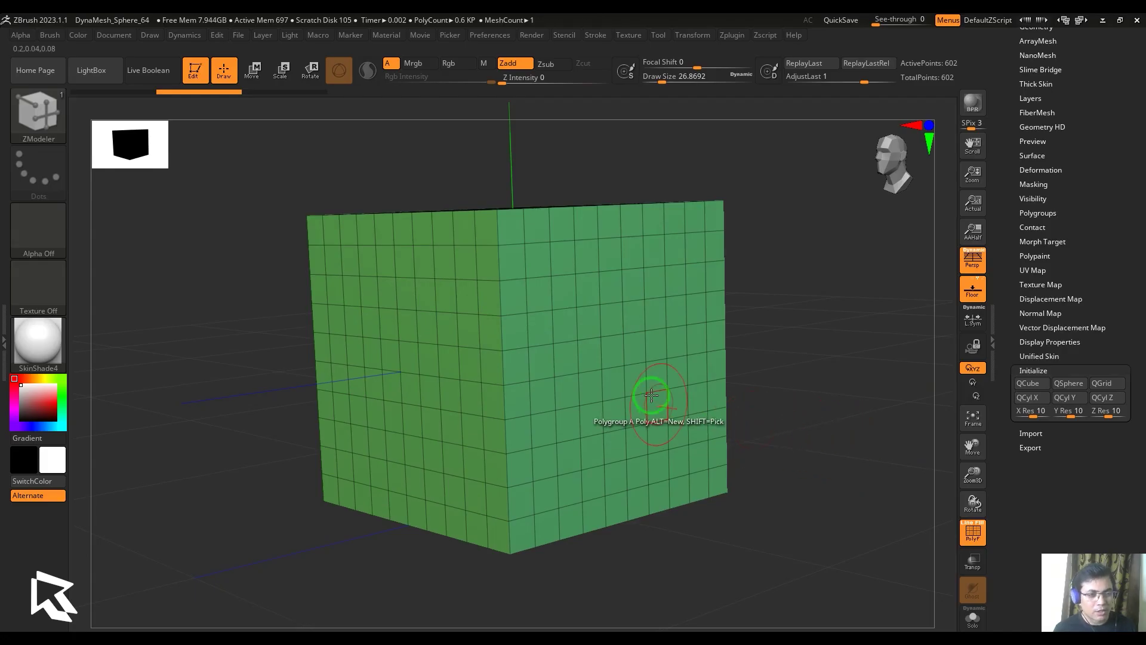
- Rotate the cube slightly and toggle the polygon wireframe off and back on
{"action": "left_click_drag", "start_coordinate": [775, 359], "coordinate": [740, 414]}
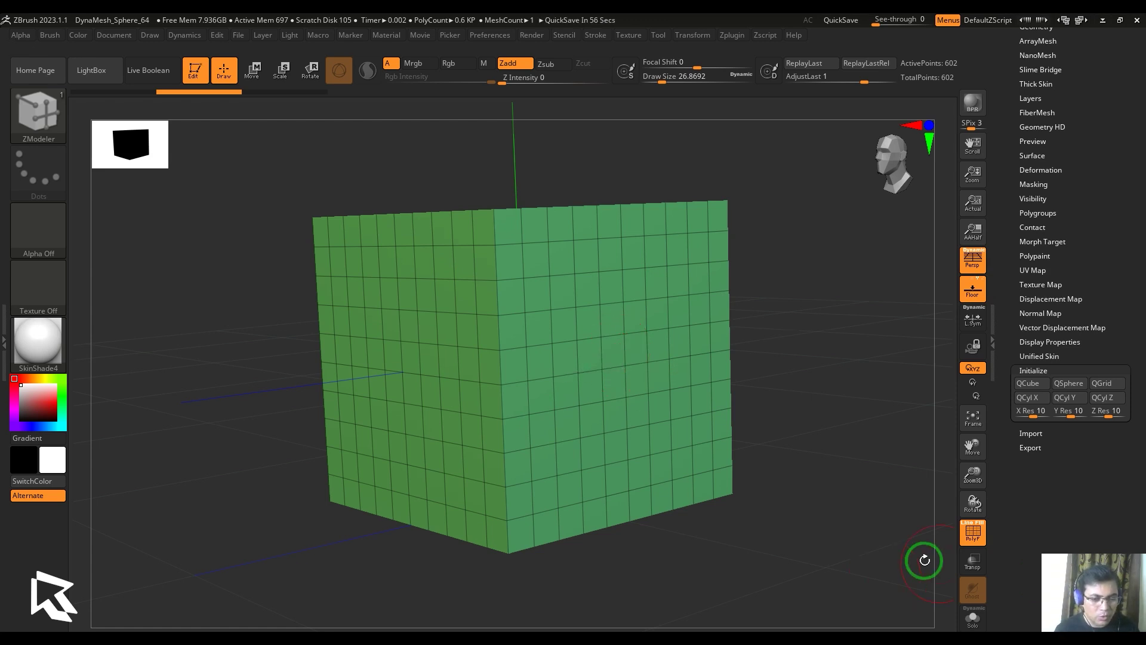
{"action": "left_click", "coordinate": [971, 533]}
{"action": "left_click", "coordinate": [972, 535]}
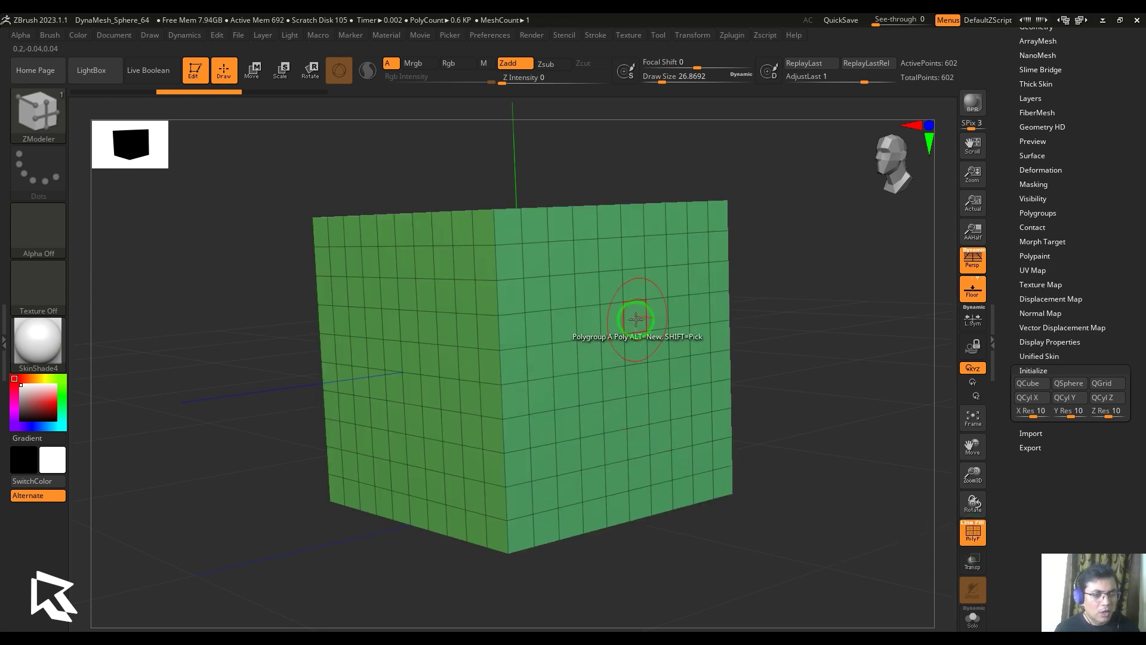
- Select the ZModeler brush (B, Z, M) and bring up its polygon actions menu
{"action": "left_click", "coordinate": [36, 116]}
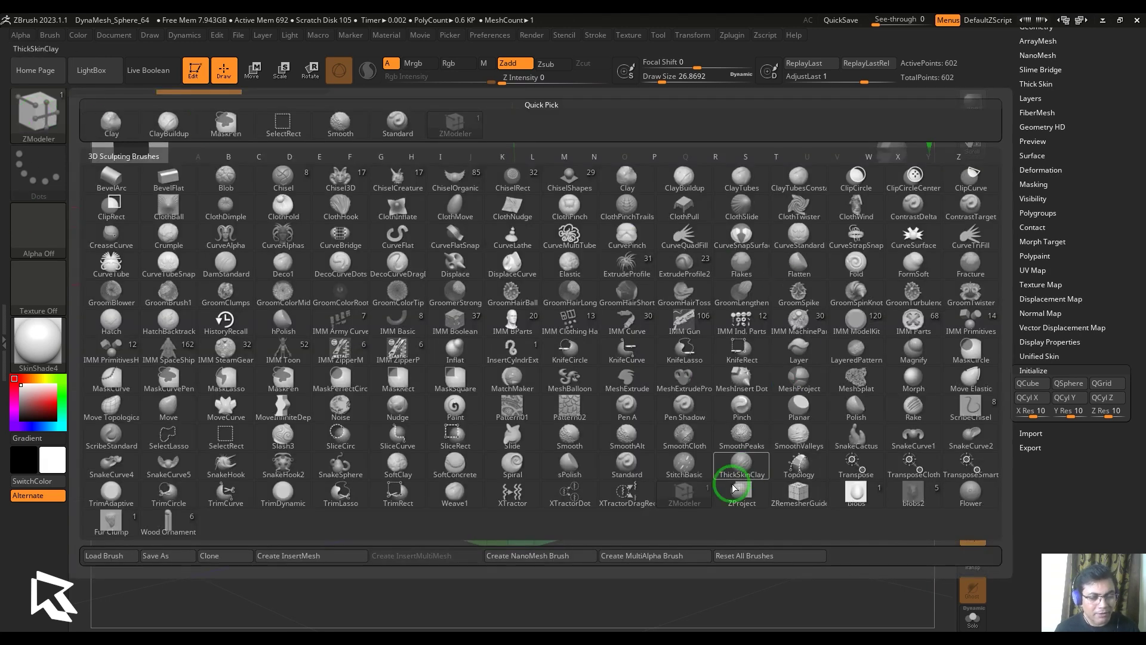
{"action": "left_click", "coordinate": [686, 496]}
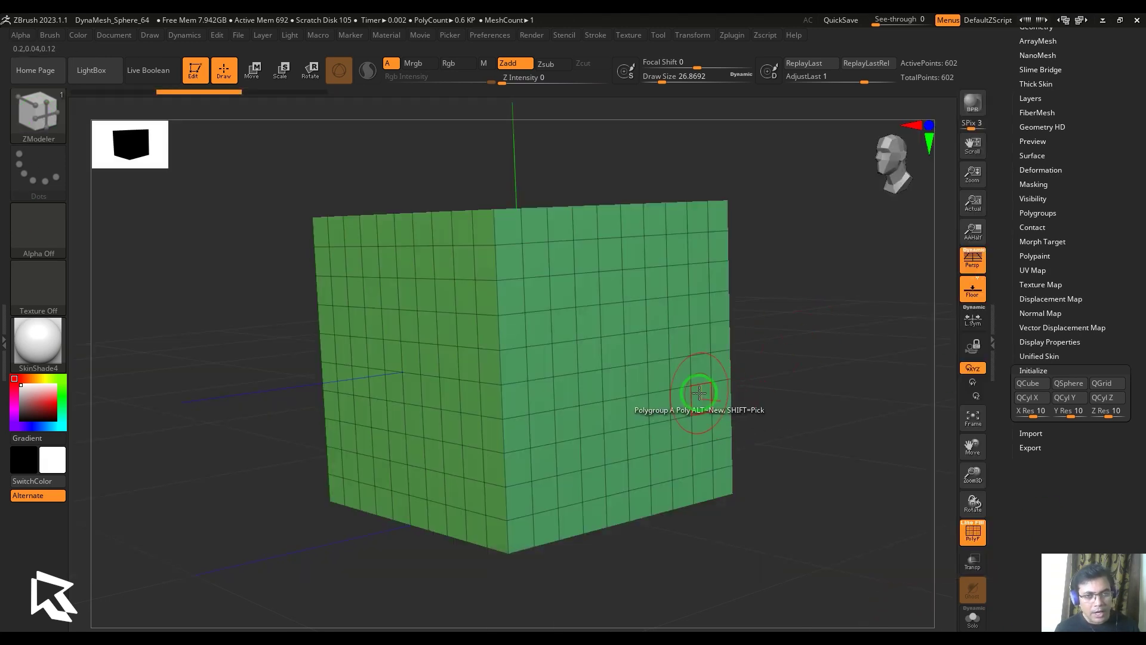
{"action": "key", "text": "b"}
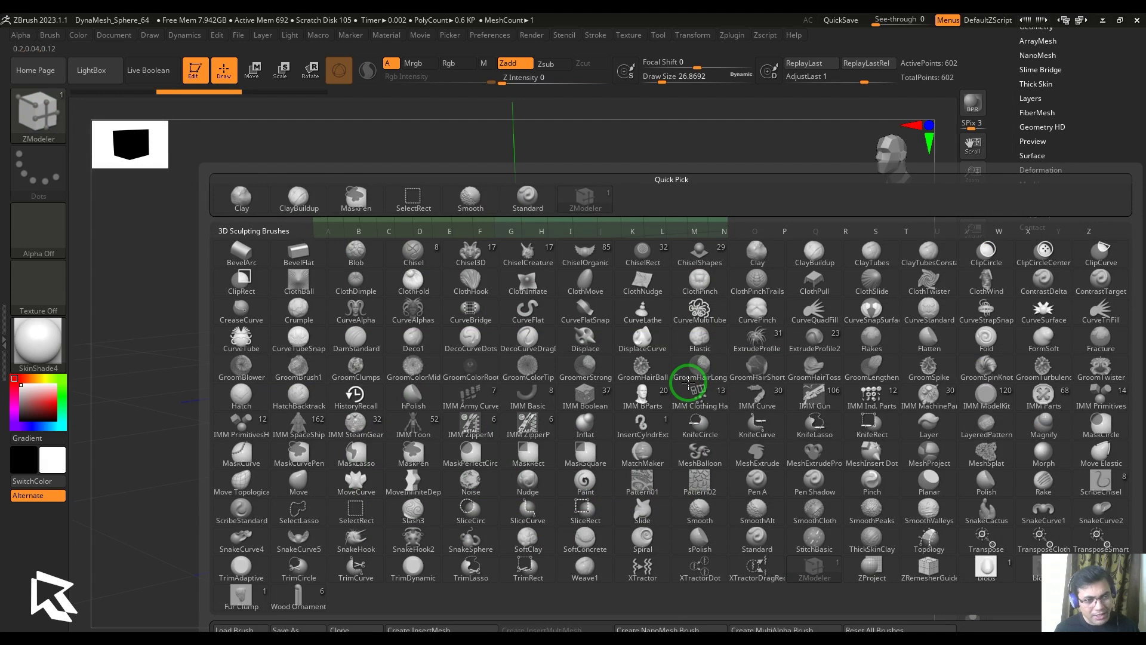
{"action": "key", "text": "z"}
{"action": "key", "text": "m"}
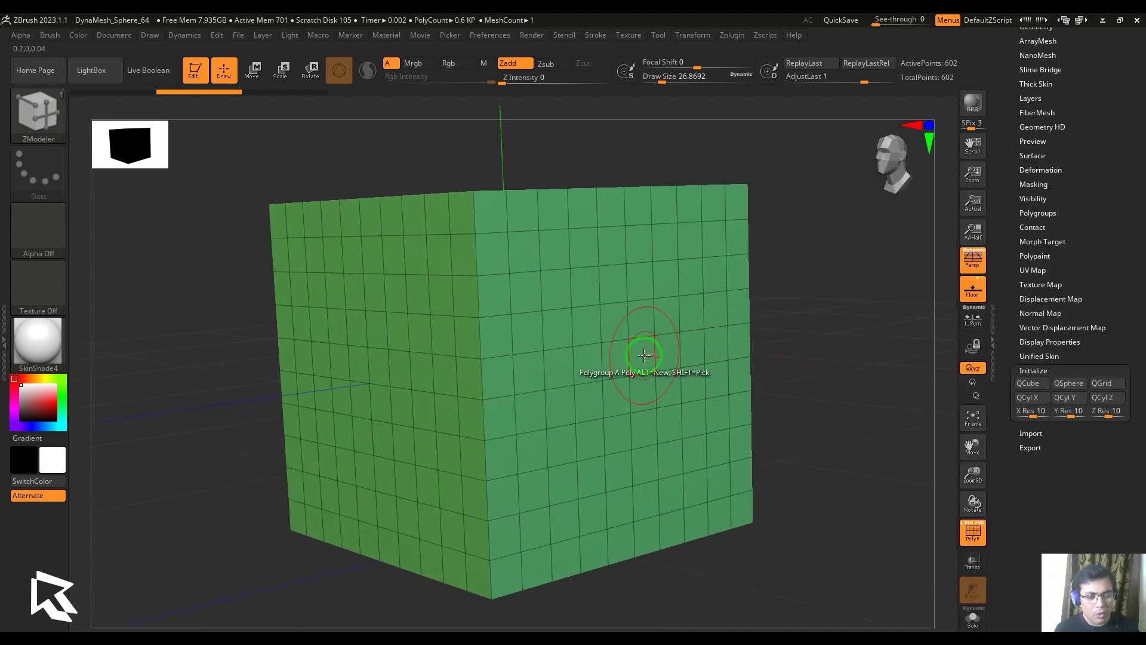
{"action": "key", "text": "space"}
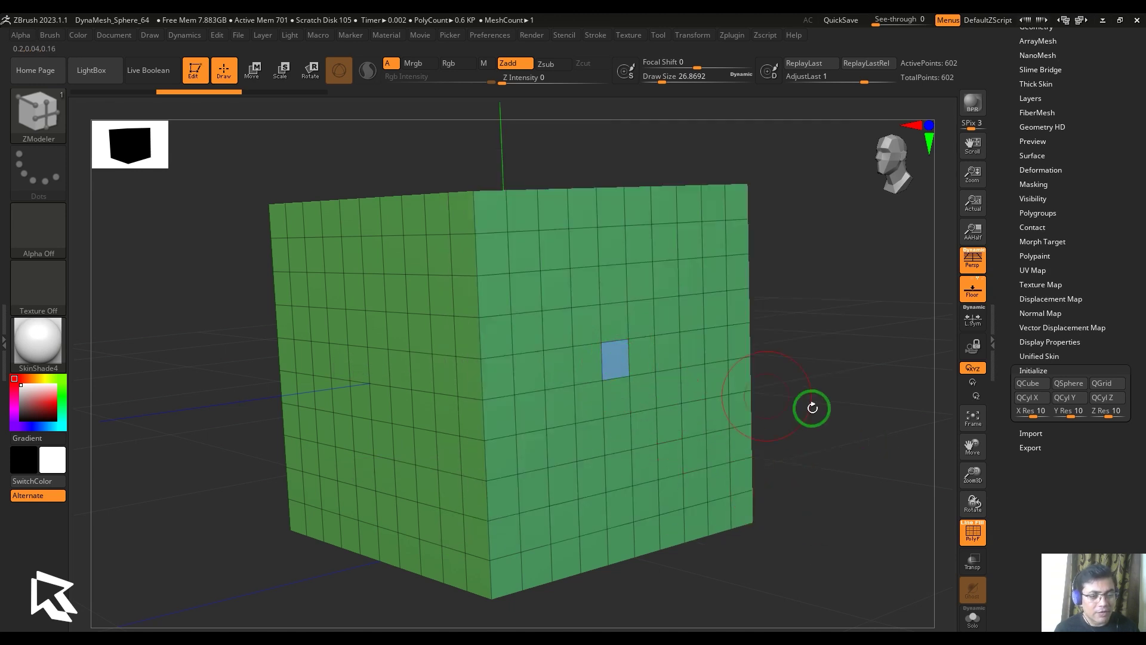
- Zoom in and give two more front-face polygons their own blue polygroup
{"action": "right_click_drag", "start_coordinate": [871, 415], "coordinate": [874, 431], "text": "ctrl"}
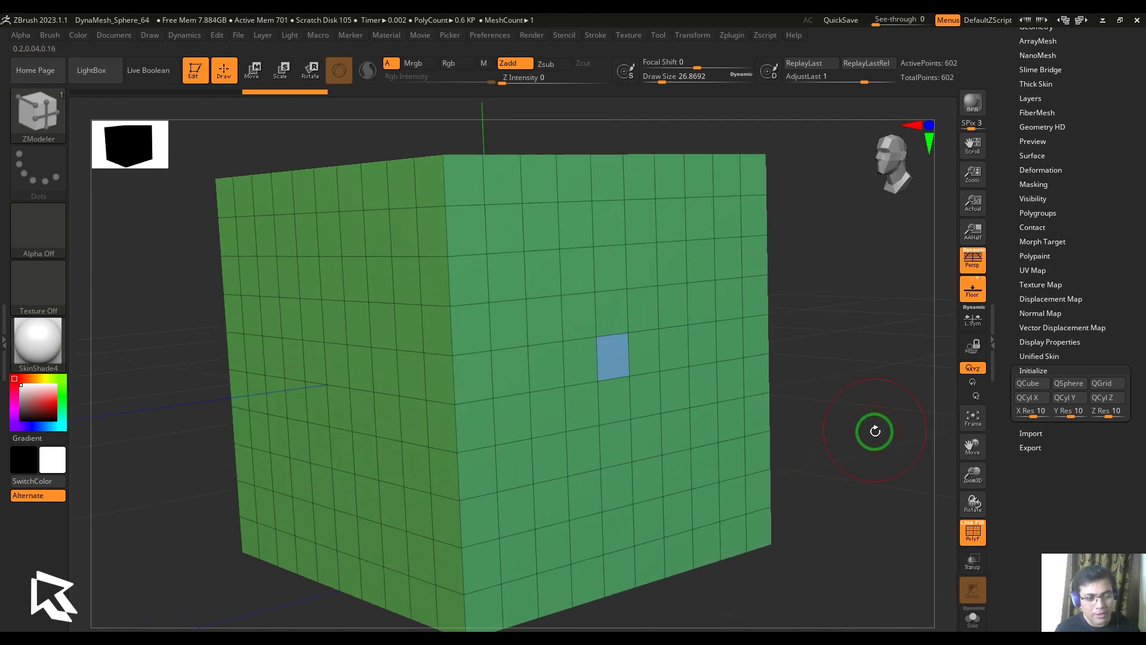
{"action": "left_click", "coordinate": [677, 307]}
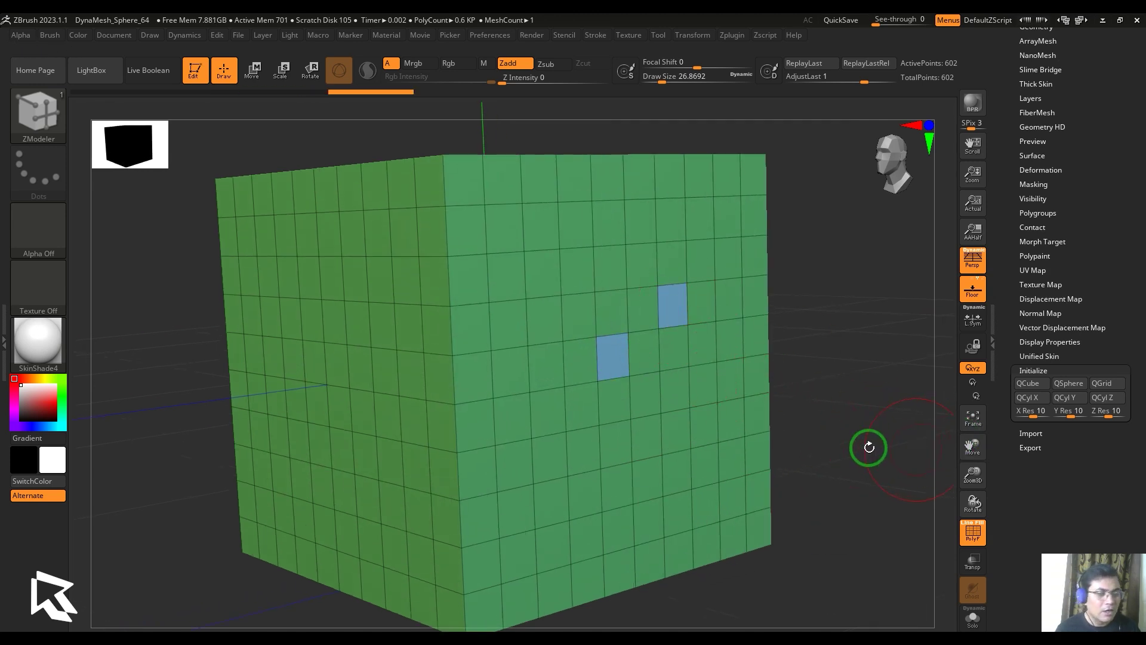
{"action": "left_click", "coordinate": [545, 319]}
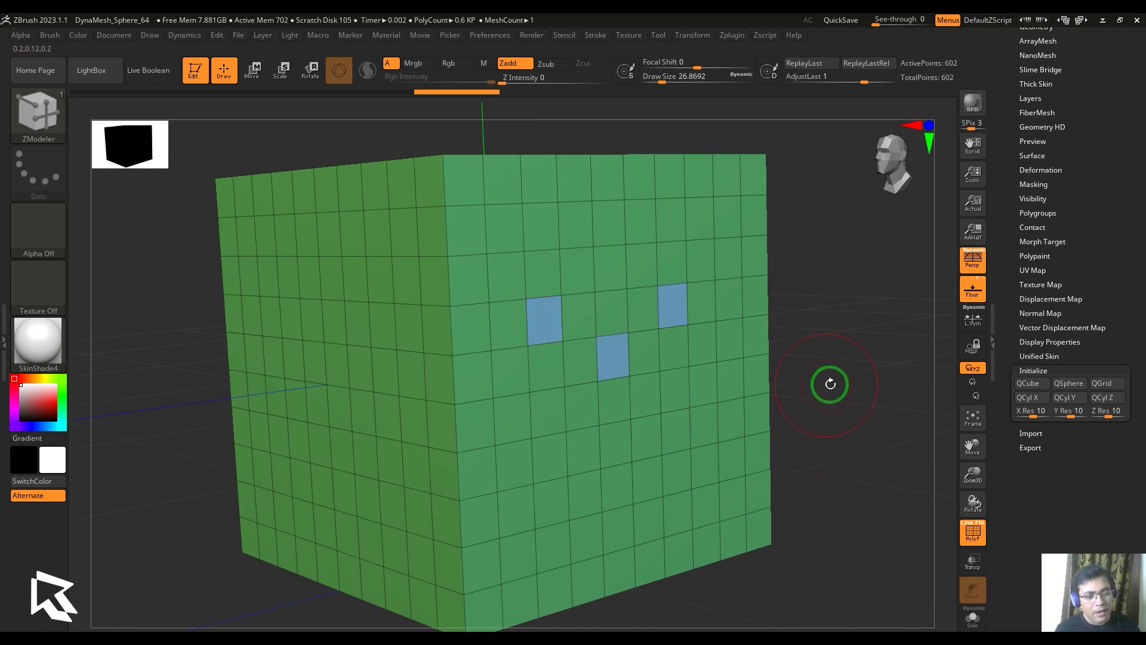
- Make an upper polygon a new red polygroup and paint three bottom-row polygons blue
{"action": "left_click", "coordinate": [676, 307]}
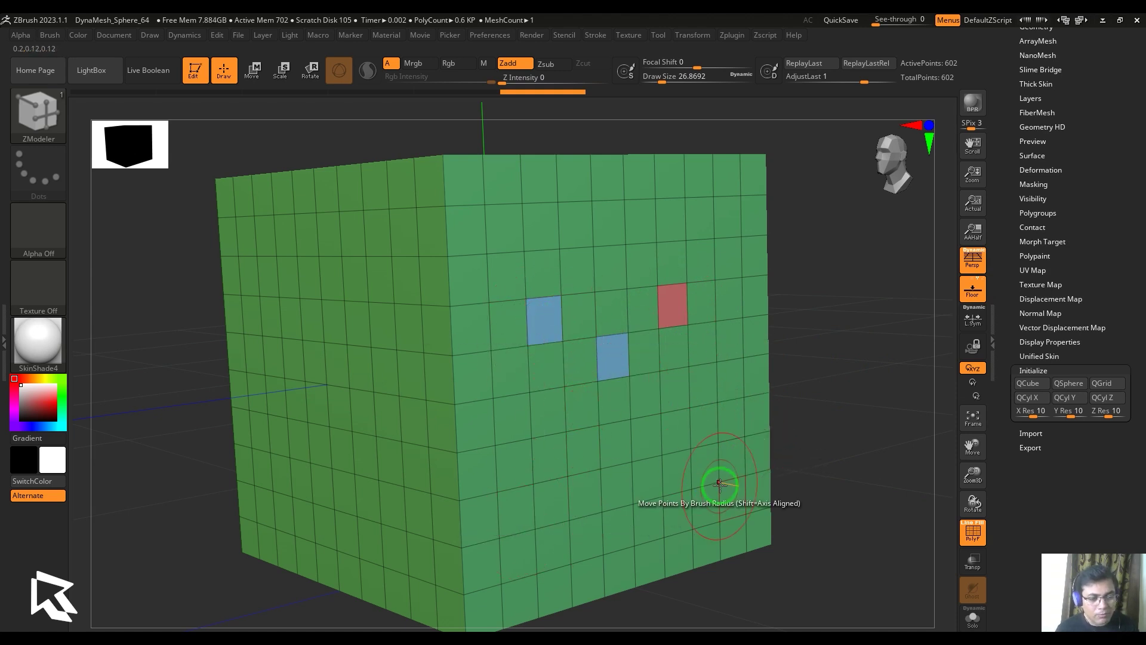
{"action": "left_click", "coordinate": [548, 321]}
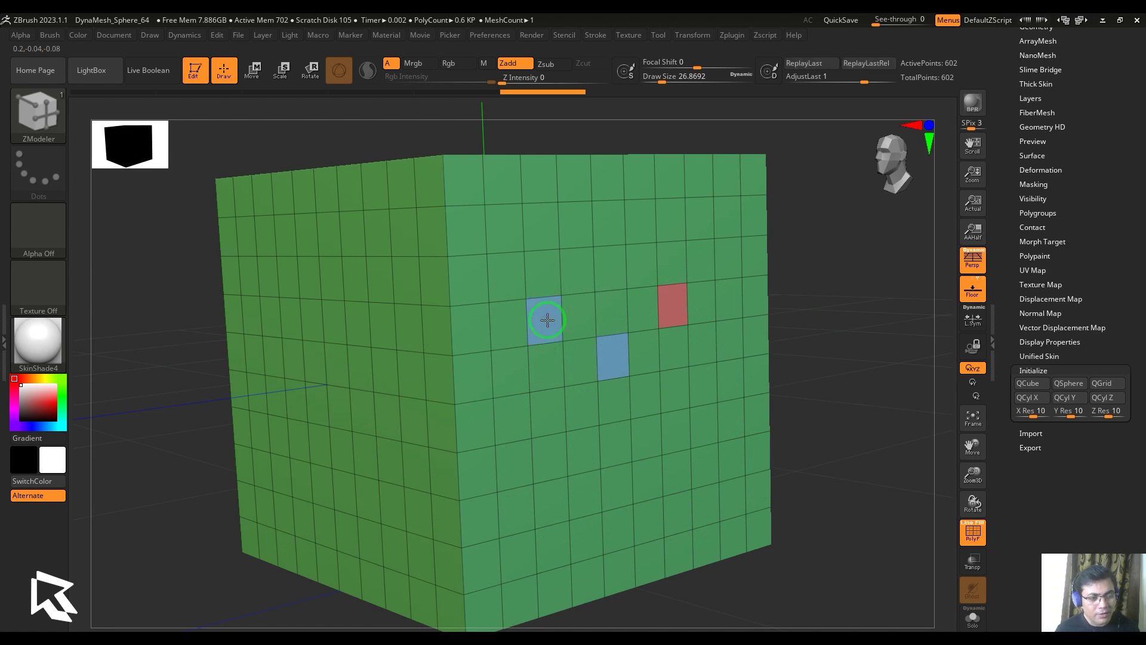
{"action": "left_click", "coordinate": [547, 495]}
{"action": "left_click", "coordinate": [578, 493]}
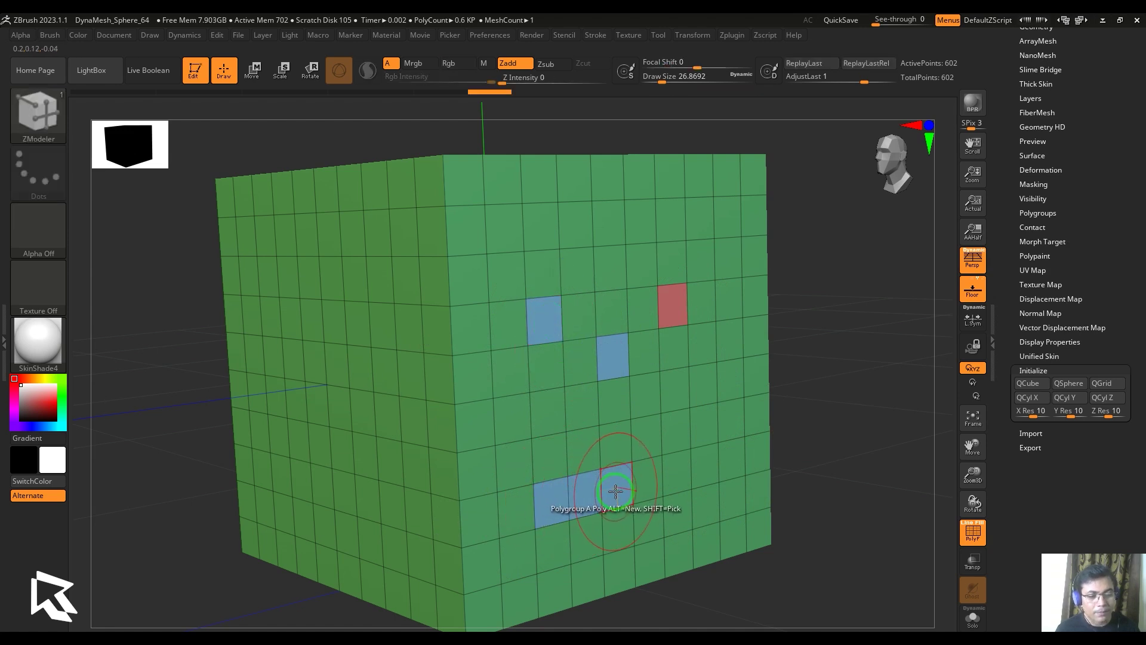
{"action": "left_click", "coordinate": [616, 491]}
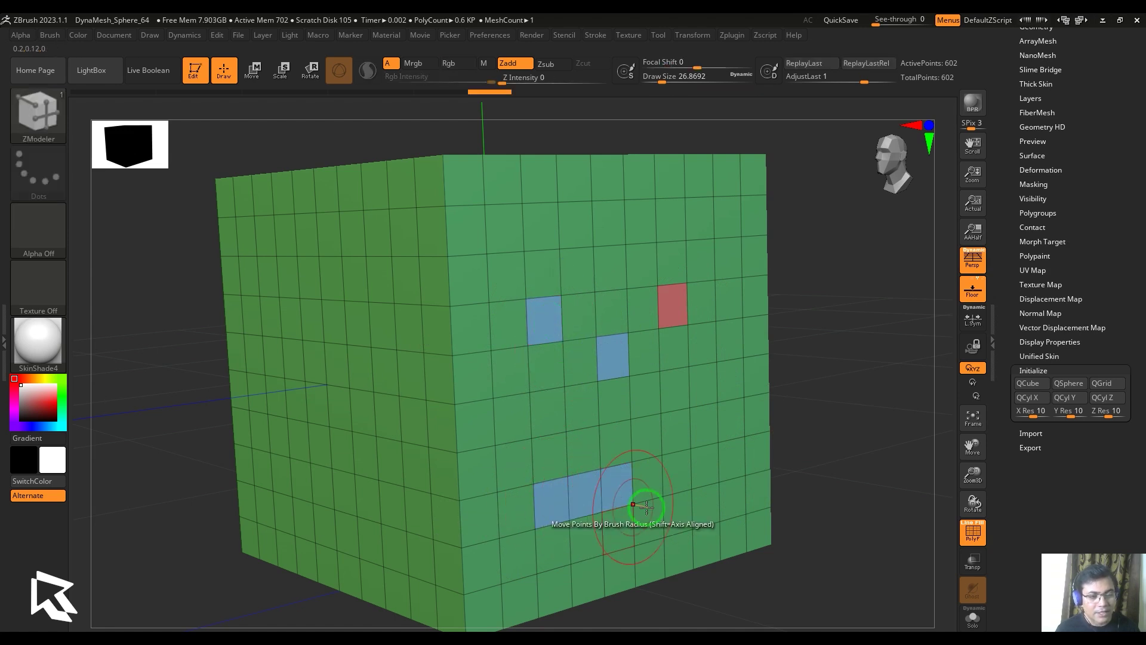
- Paint three lower-right polygons with the red polygroup
{"action": "left_click", "coordinate": [675, 307]}
{"action": "left_click", "coordinate": [678, 475]}
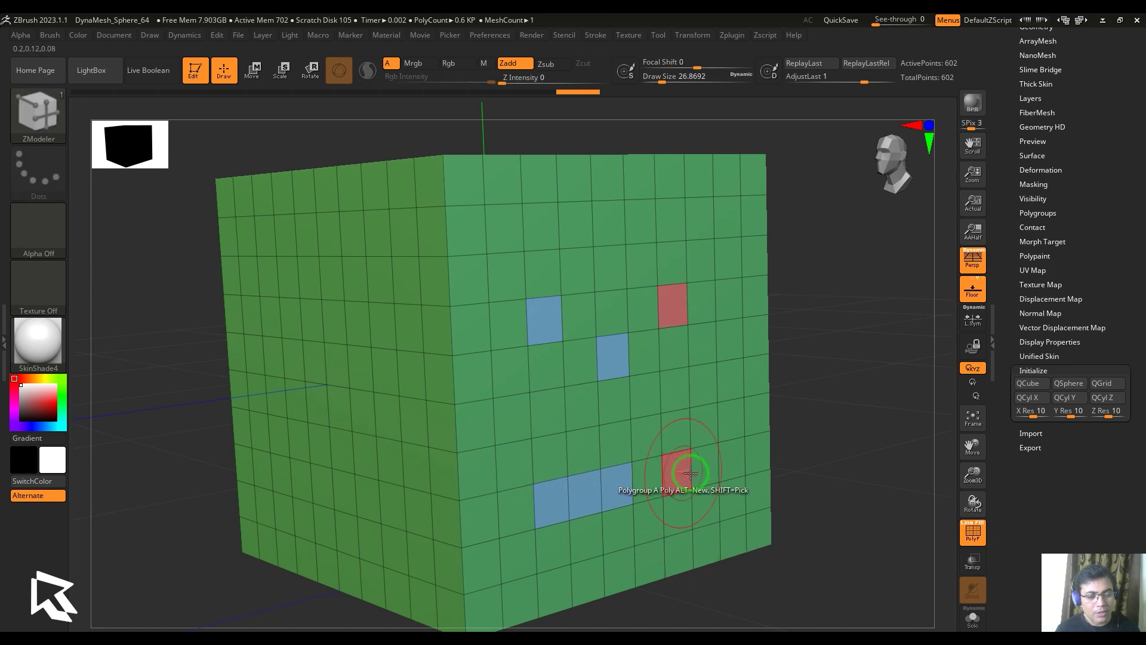
{"action": "left_click", "coordinate": [706, 467]}
{"action": "left_click", "coordinate": [731, 459]}
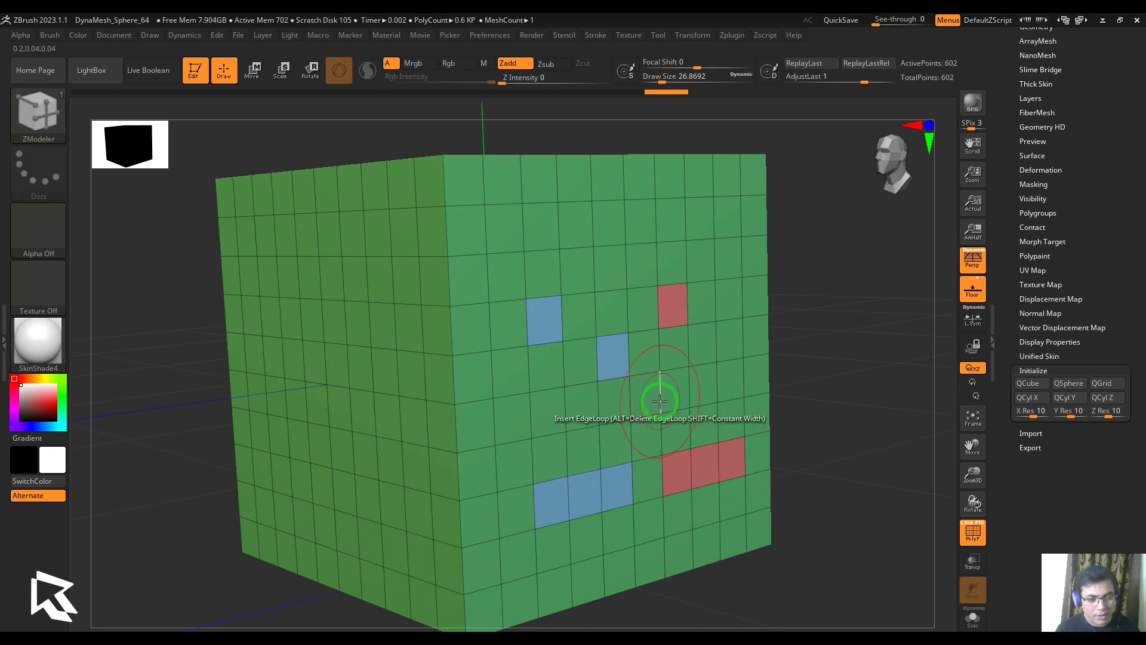
{"action": "left_click_drag", "start_coordinate": [839, 398], "coordinate": [836, 396]}
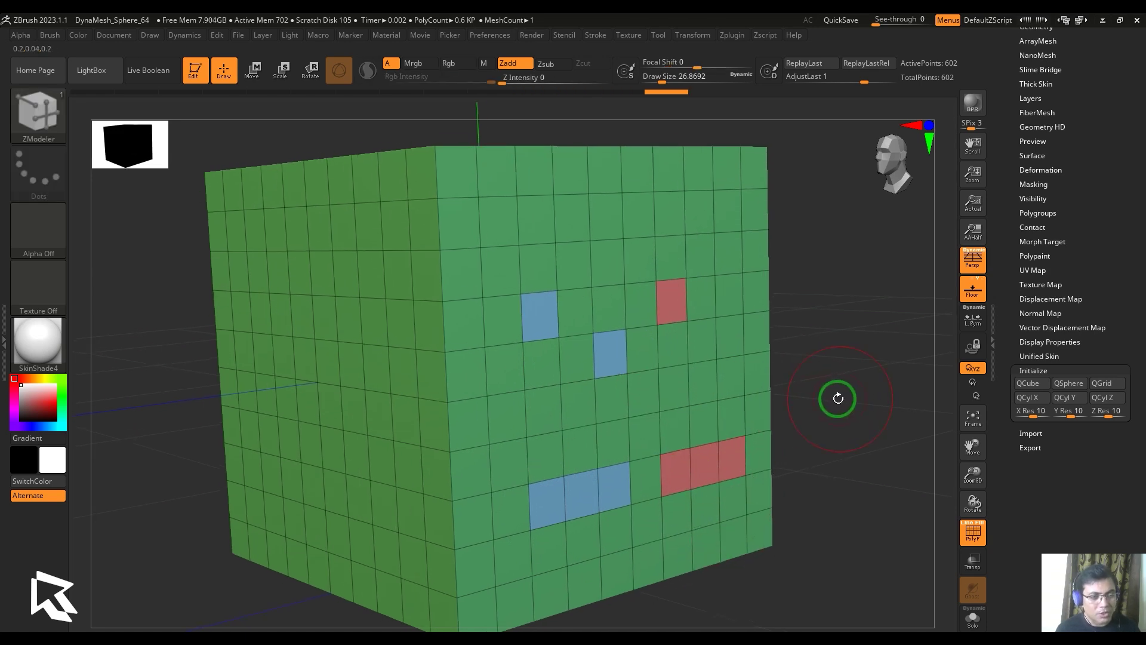
{"action": "key", "text": "space"}
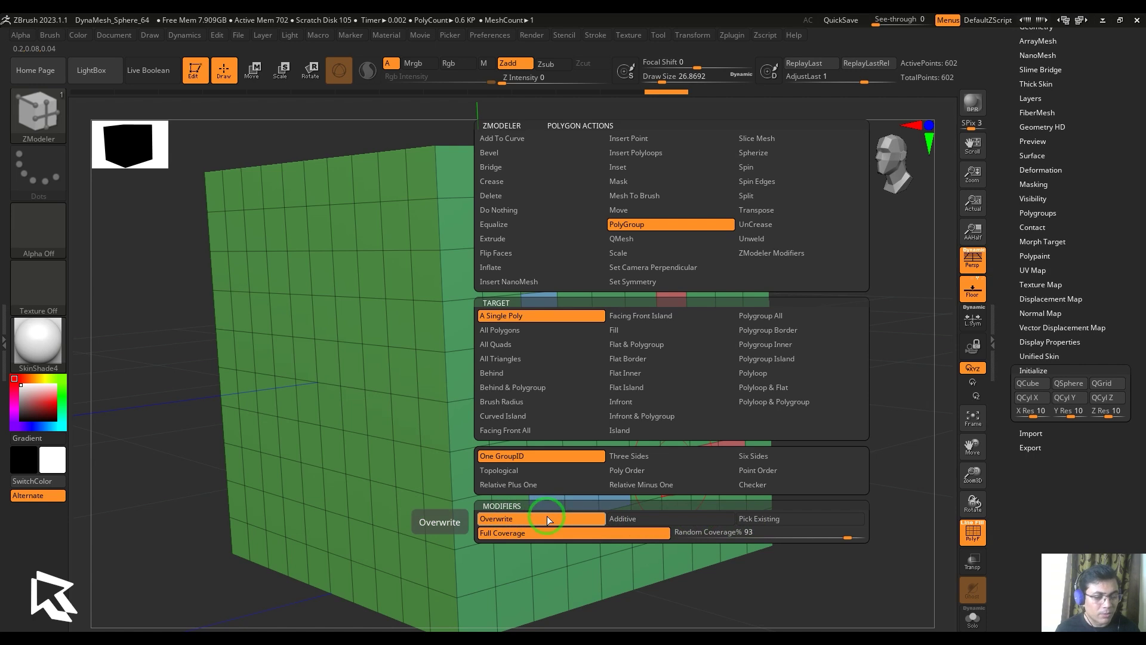
- Set PolyGroup to All Polygons with Three Sides, try it on the cube, then undo
{"action": "left_click", "coordinate": [514, 331]}
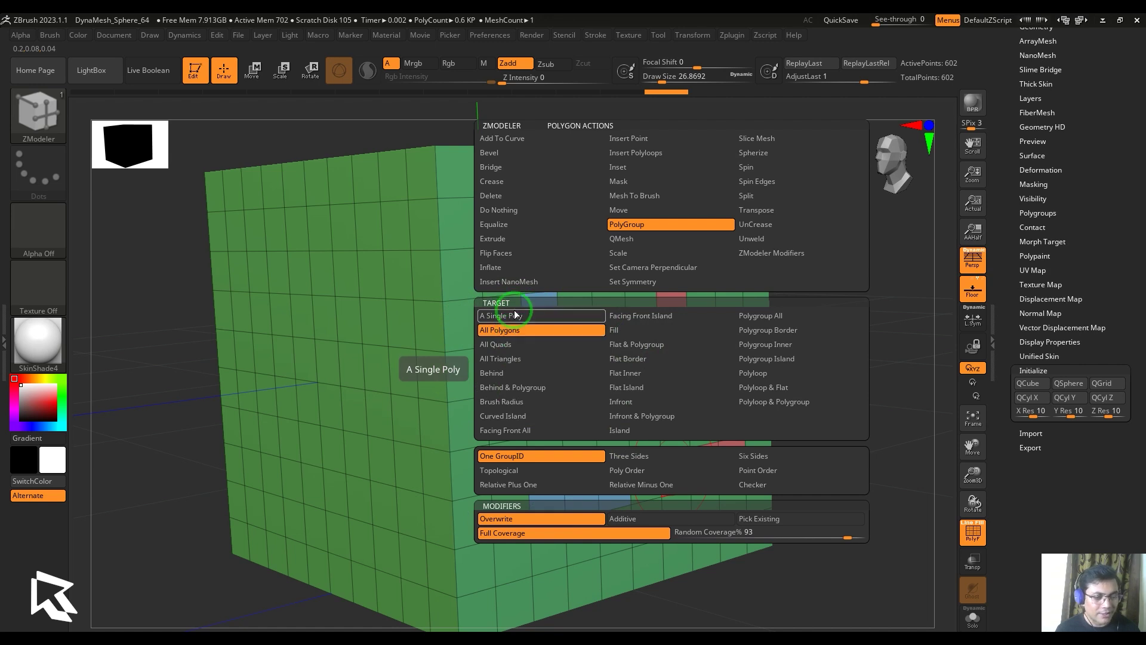
{"action": "left_click", "coordinate": [665, 464]}
{"action": "key", "text": "f"}
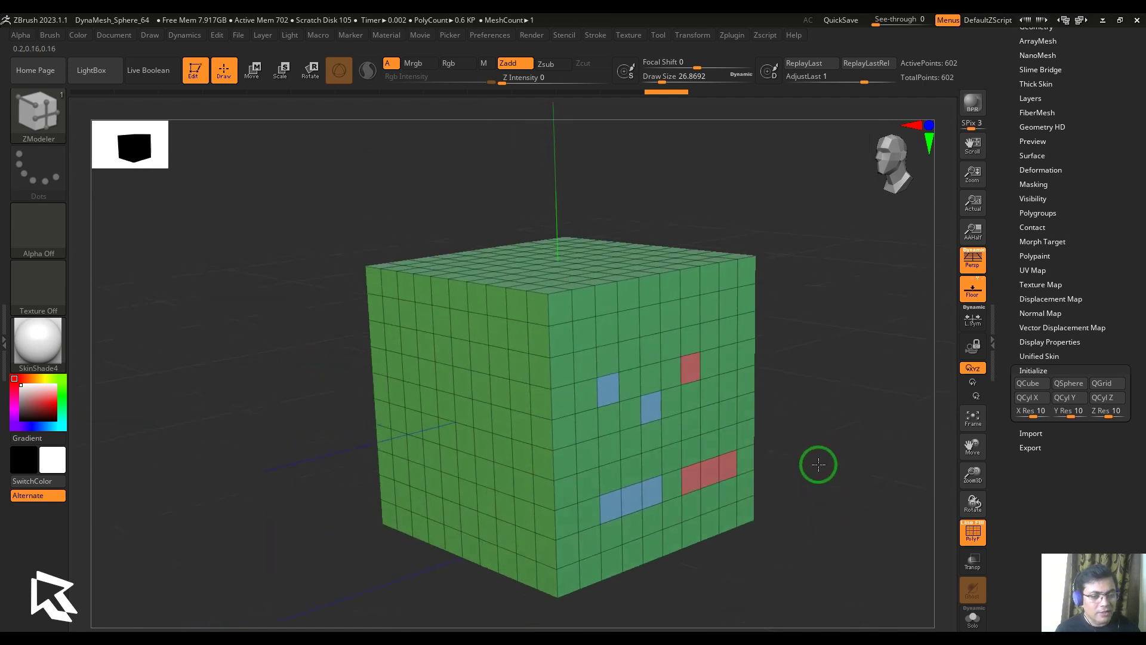
{"action": "left_click", "coordinate": [632, 328]}
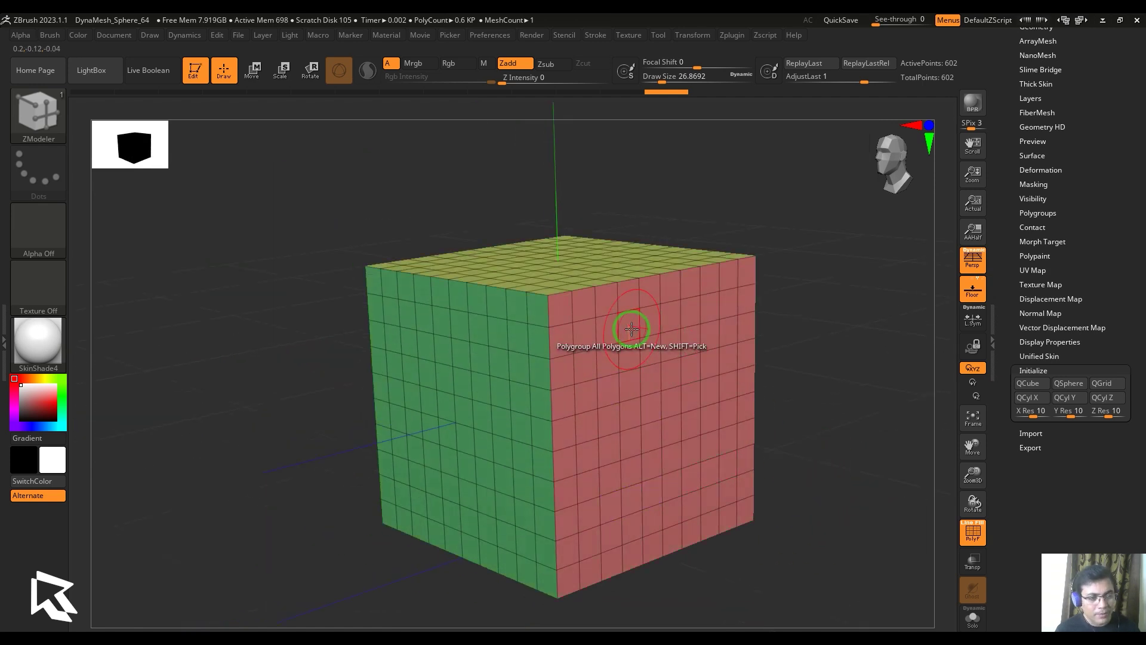
{"action": "mouse_move", "coordinate": [831, 391]}
{"action": "left_mouse_down"}
{"action": "mouse_move", "coordinate": [857, 404]}
{"action": "mouse_move", "coordinate": [809, 397]}
{"action": "mouse_move", "coordinate": [832, 392]}
{"action": "left_mouse_up"}
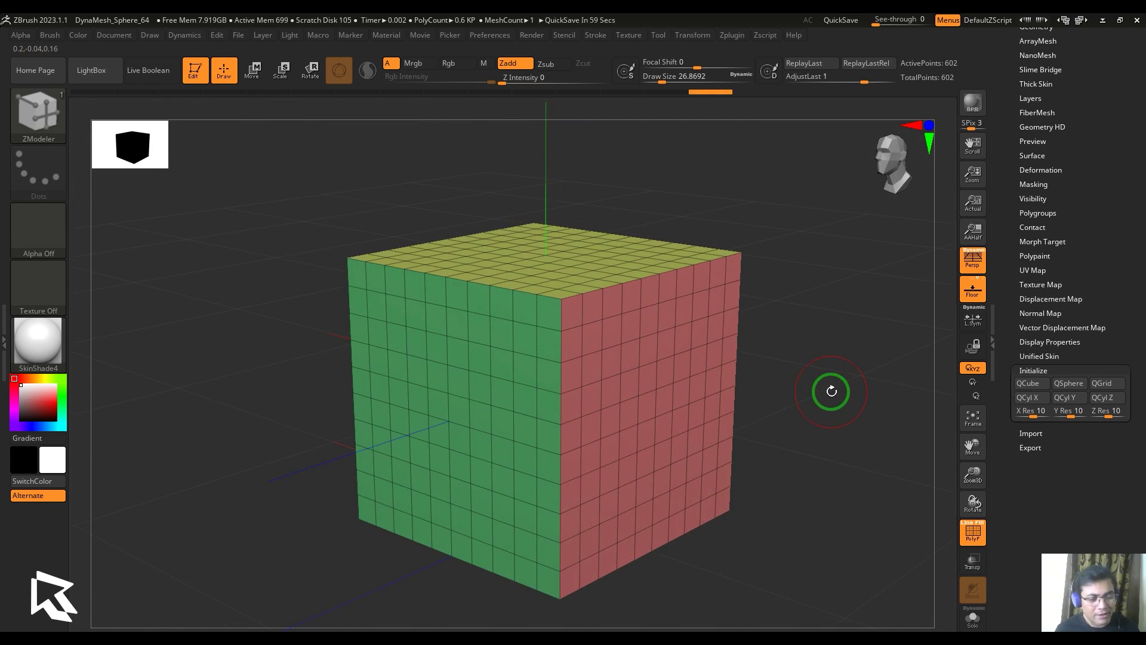
{"action": "key", "text": "ctrl+z"}
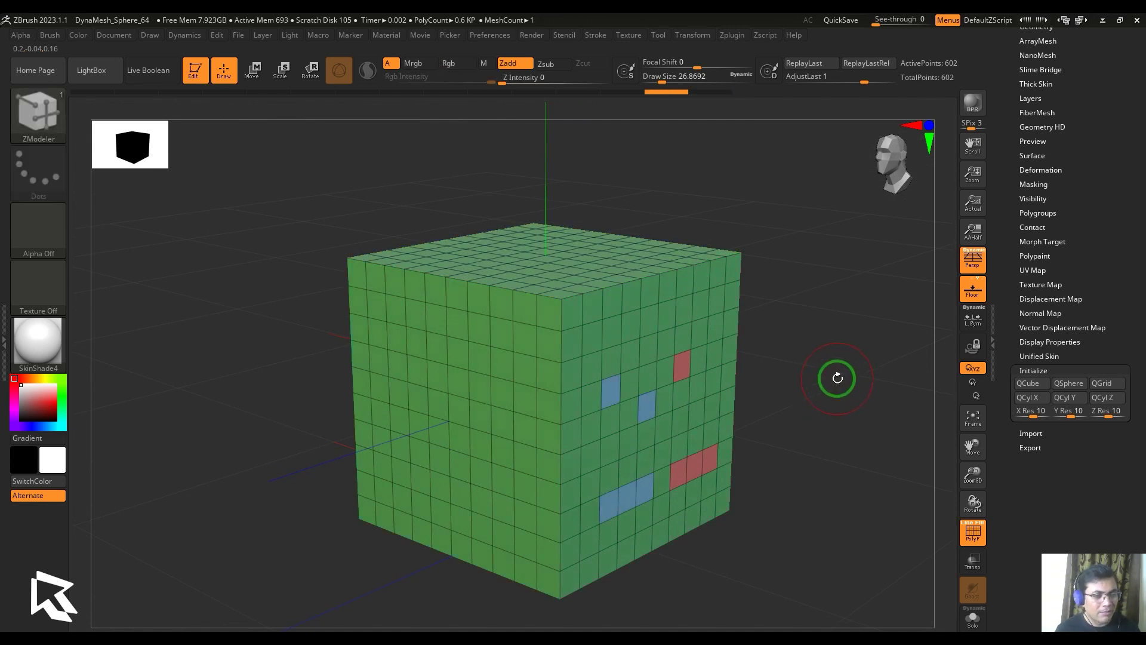
{"action": "right_click_drag", "start_coordinate": [838, 378], "coordinate": [842, 383], "text": "ctrl"}
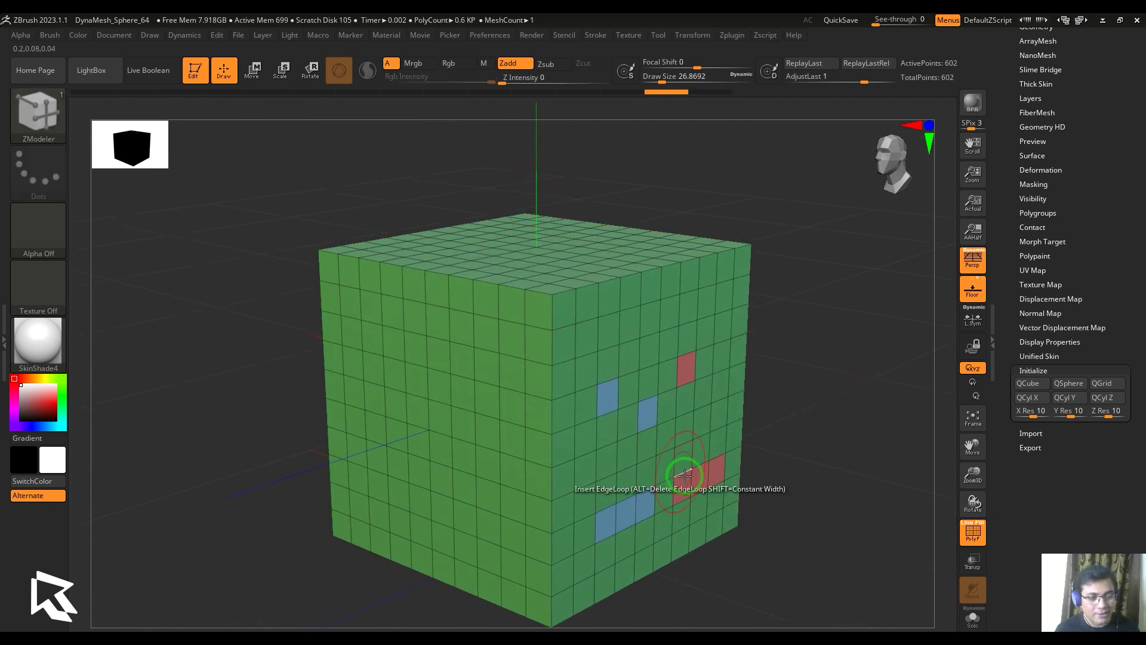
{"action": "right_click_drag", "start_coordinate": [829, 442], "coordinate": [807, 443], "text": "ctrl"}
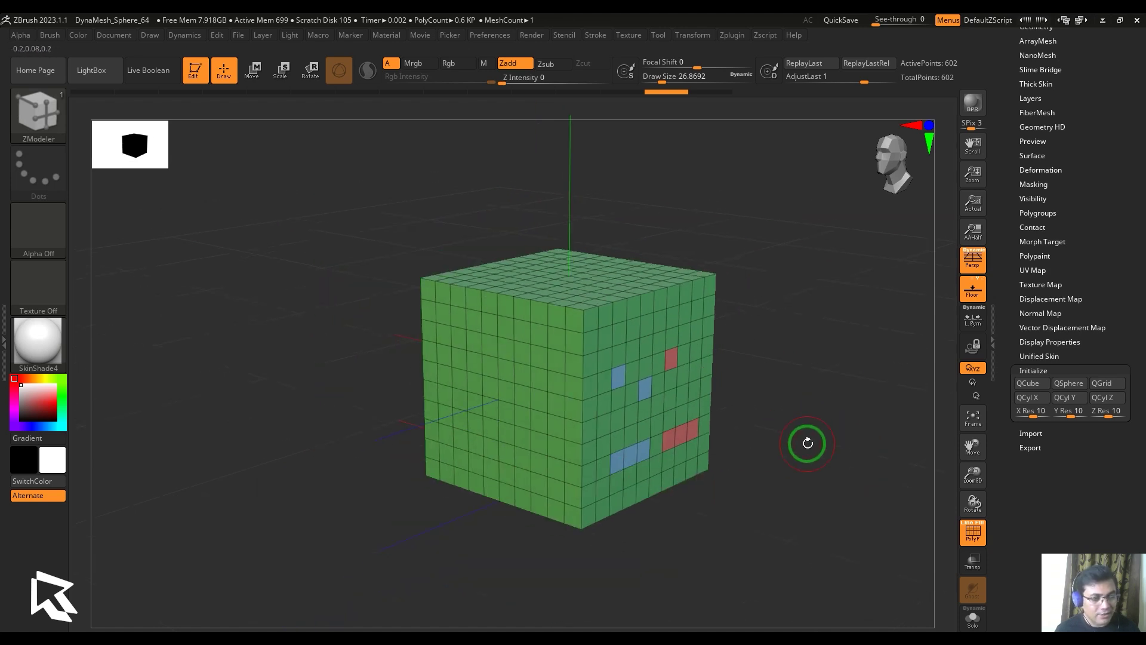
{"action": "mouse_move", "coordinate": [808, 443]}
{"action": "left_mouse_down"}
{"action": "mouse_move", "coordinate": [776, 469]}
{"action": "mouse_move", "coordinate": [806, 463]}
{"action": "mouse_move", "coordinate": [785, 450]}
{"action": "mouse_move", "coordinate": [821, 451]}
{"action": "mouse_move", "coordinate": [782, 443]}
{"action": "left_mouse_up"}
{"action": "key", "text": "ctrl+shift+z"}
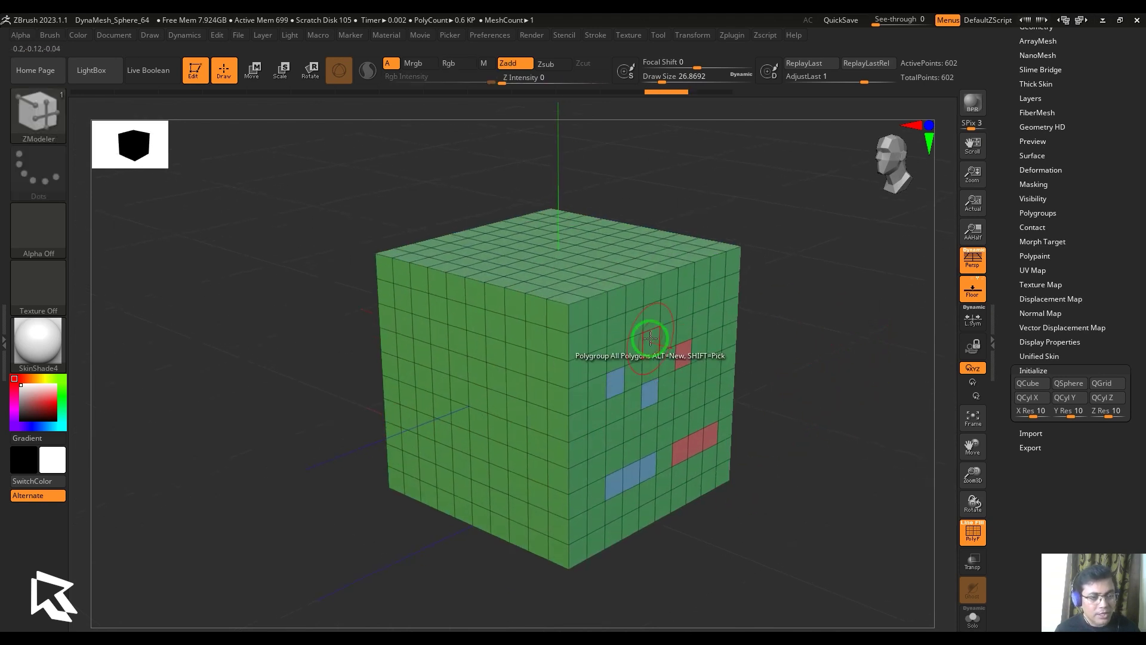
{"action": "key", "text": "space"}
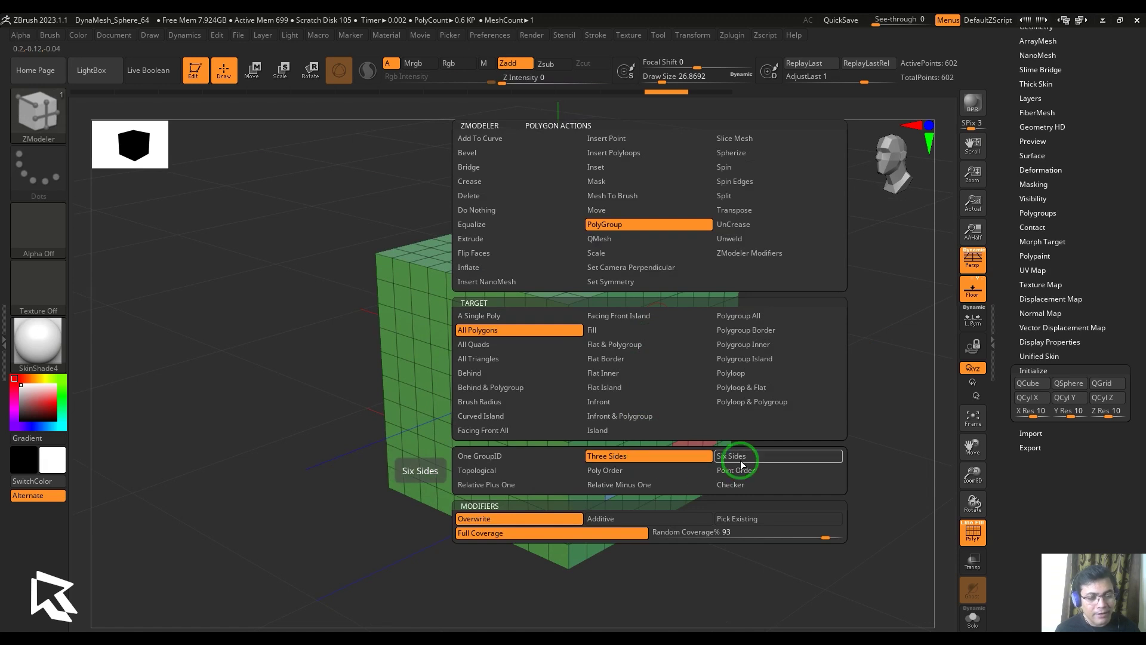
{"action": "left_click", "coordinate": [742, 456]}
{"action": "left_click", "coordinate": [627, 353]}
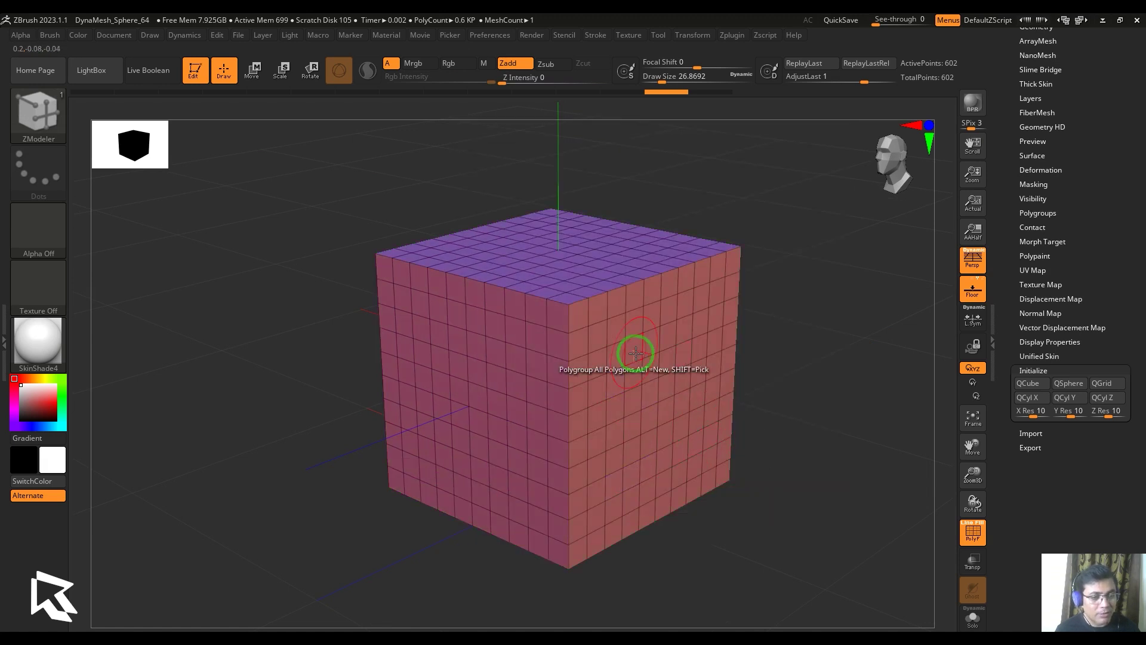
{"action": "left_click_drag", "start_coordinate": [852, 379], "coordinate": [828, 435]}
{"action": "key", "text": "ctrl+z"}
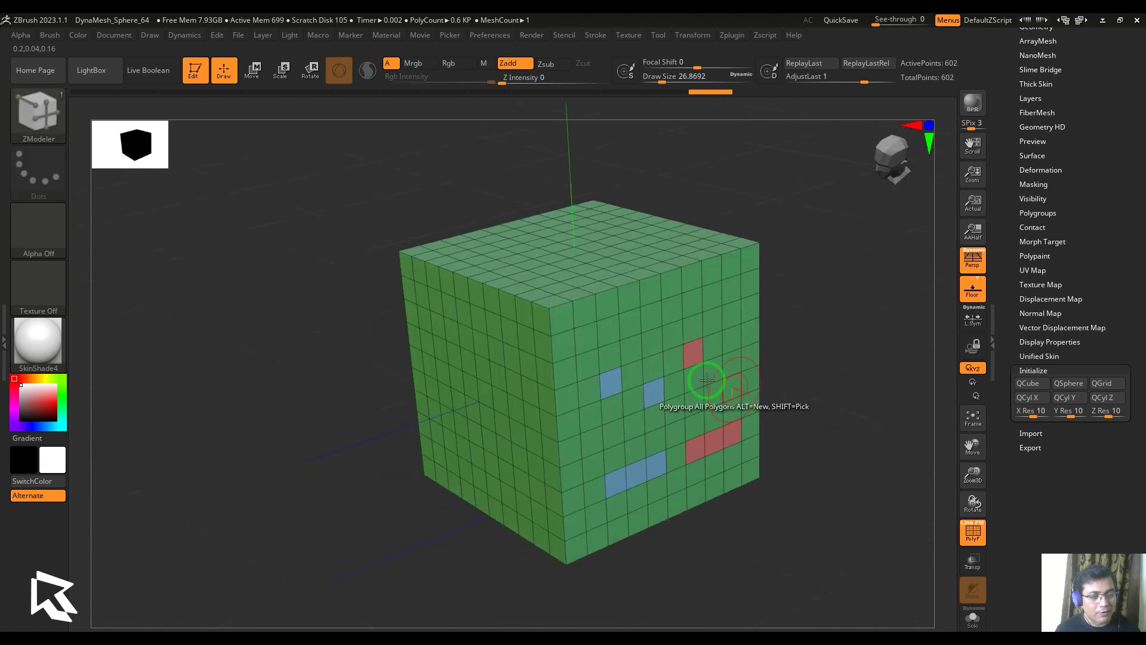
{"action": "key", "text": "space"}
{"action": "left_click", "coordinate": [632, 470]}
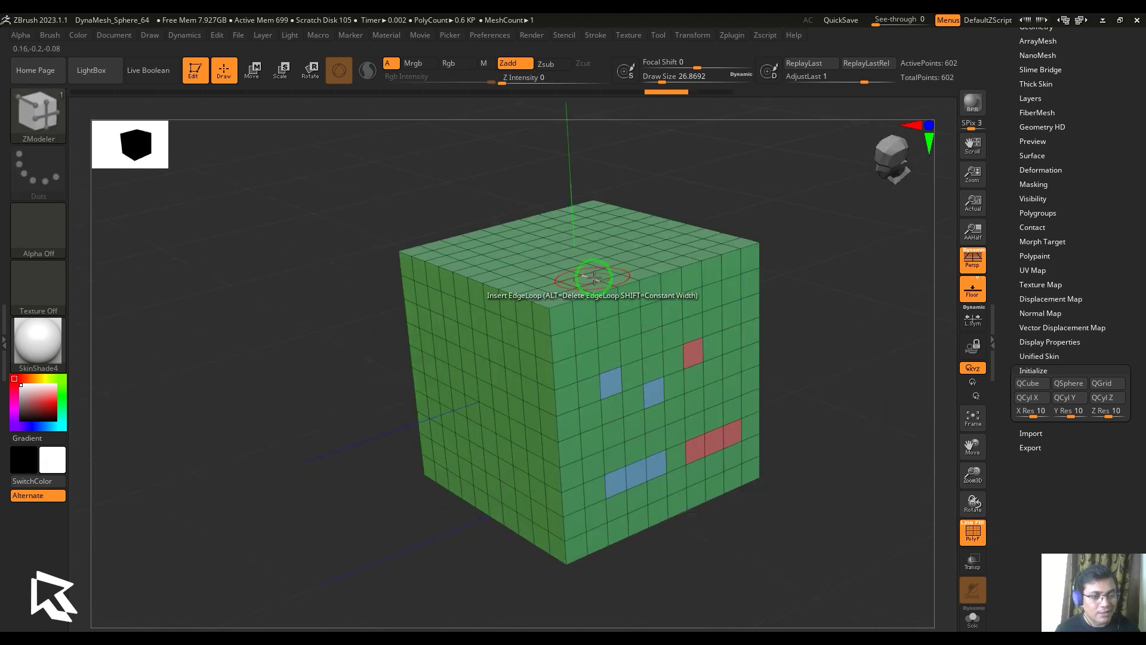
{"action": "left_click", "coordinate": [594, 276]}
{"action": "mouse_move", "coordinate": [878, 433]}
{"action": "left_mouse_down"}
{"action": "mouse_move", "coordinate": [890, 312]}
{"action": "mouse_move", "coordinate": [872, 432]}
{"action": "left_mouse_up"}
{"action": "key", "text": "ctrl+z"}
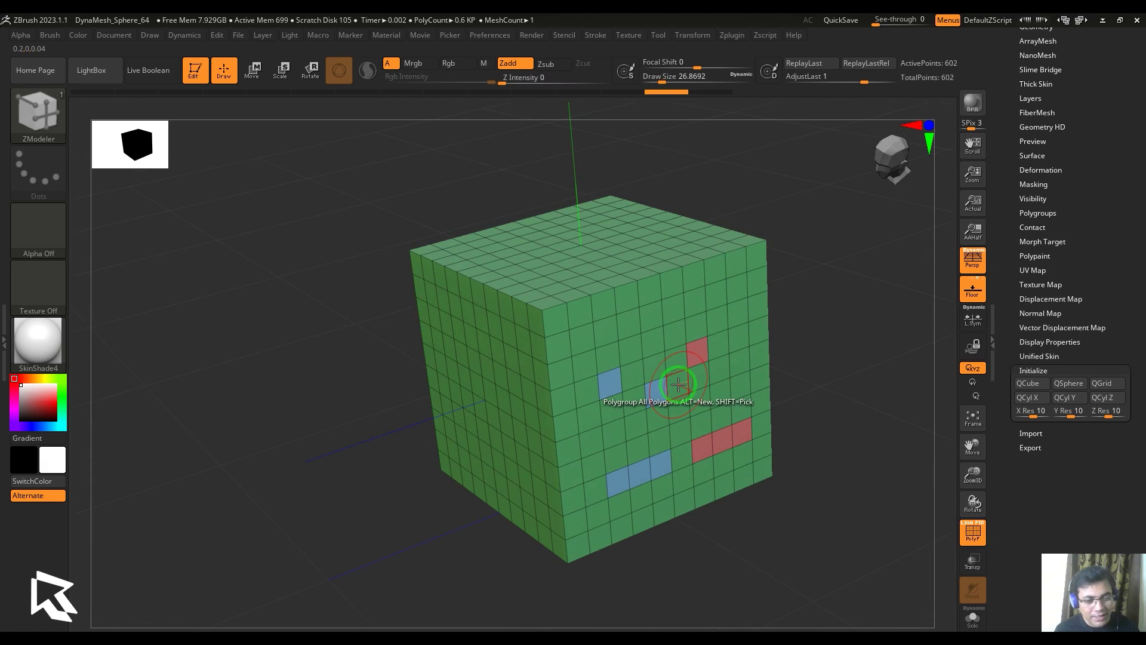
{"action": "key", "text": "space"}
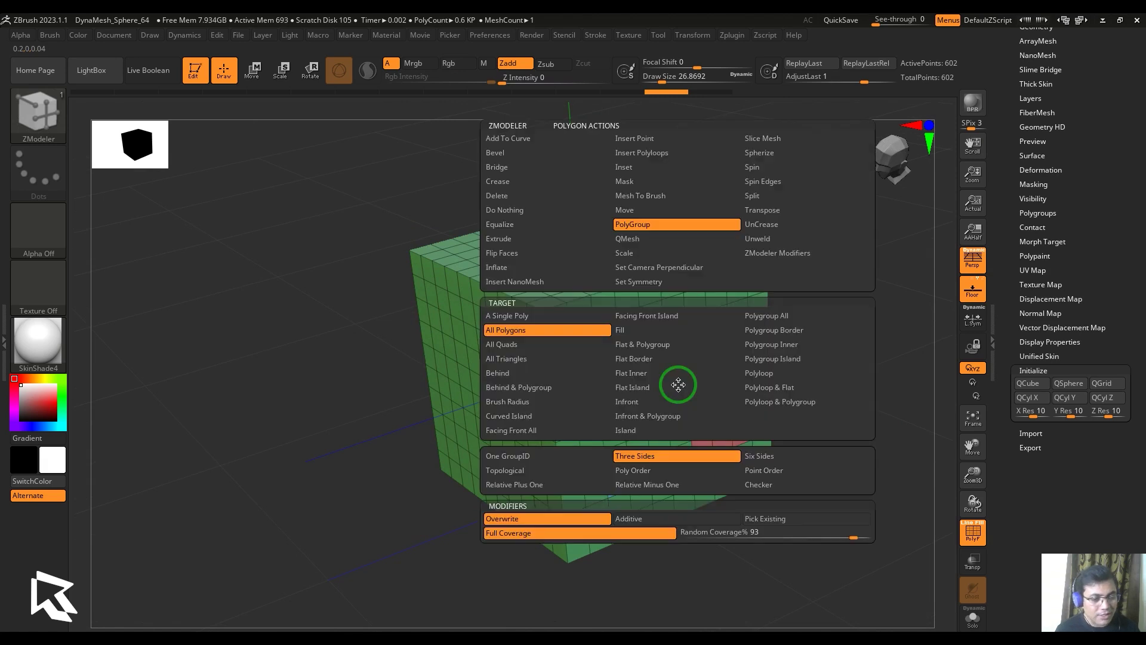
{"action": "left_click", "coordinate": [783, 456]}
{"action": "left_click_drag", "start_coordinate": [882, 401], "coordinate": [819, 410]}
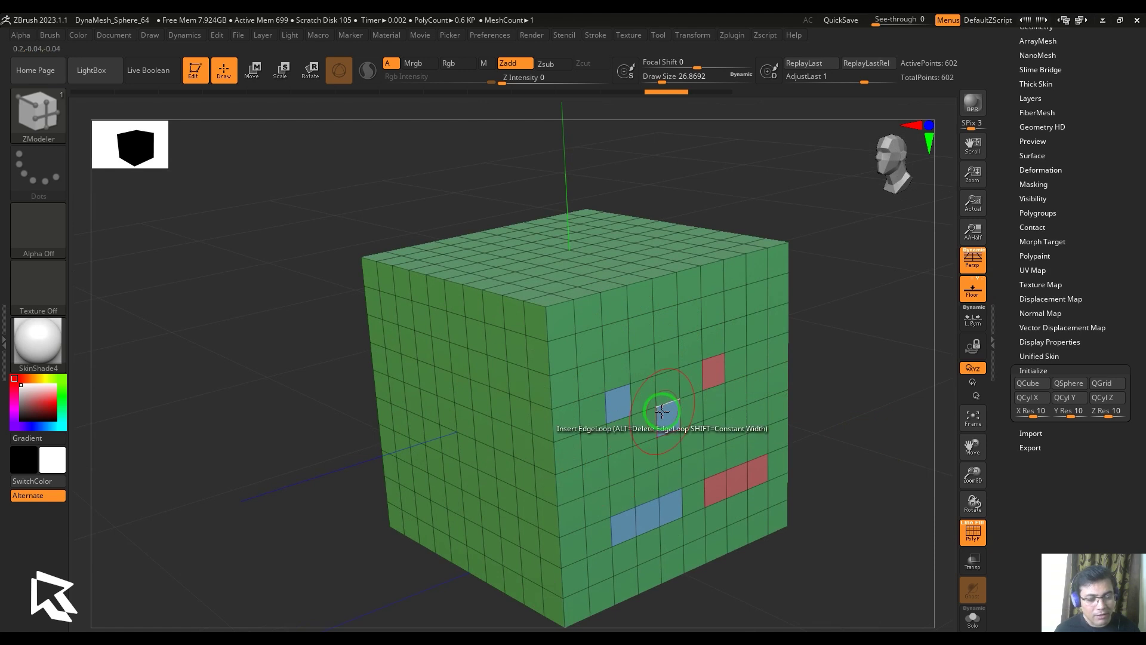
- Switch grouping to Additive and regroup the cube until its visible sides share one teal-green group
{"action": "key", "text": "space"}
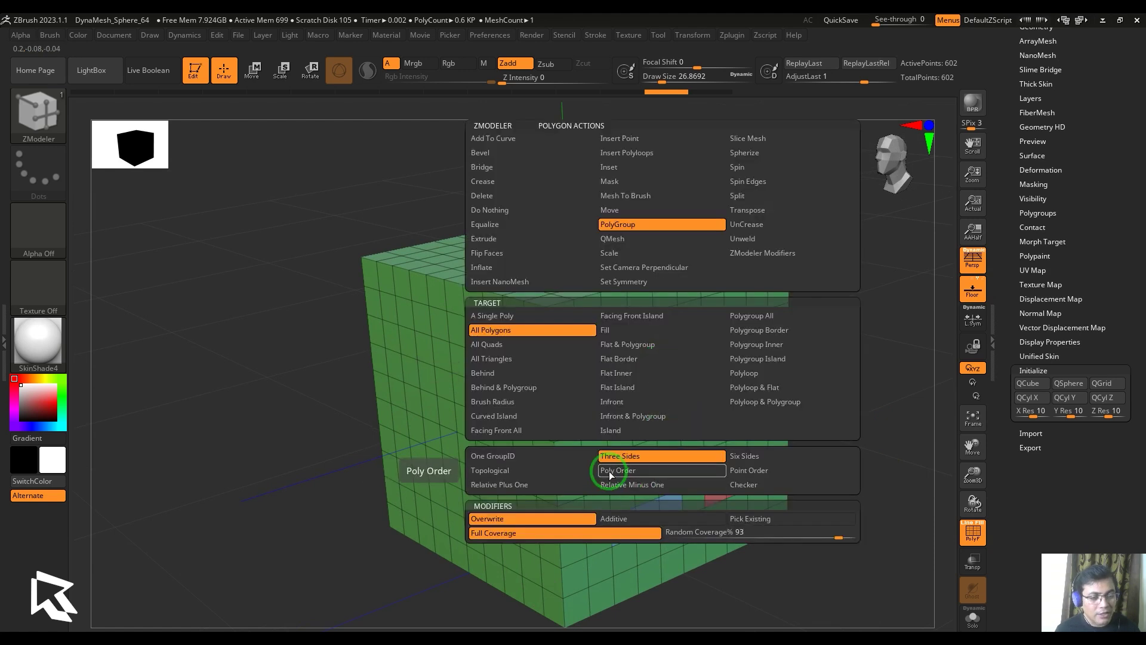
{"action": "left_click", "coordinate": [628, 524]}
{"action": "left_click", "coordinate": [686, 307]}
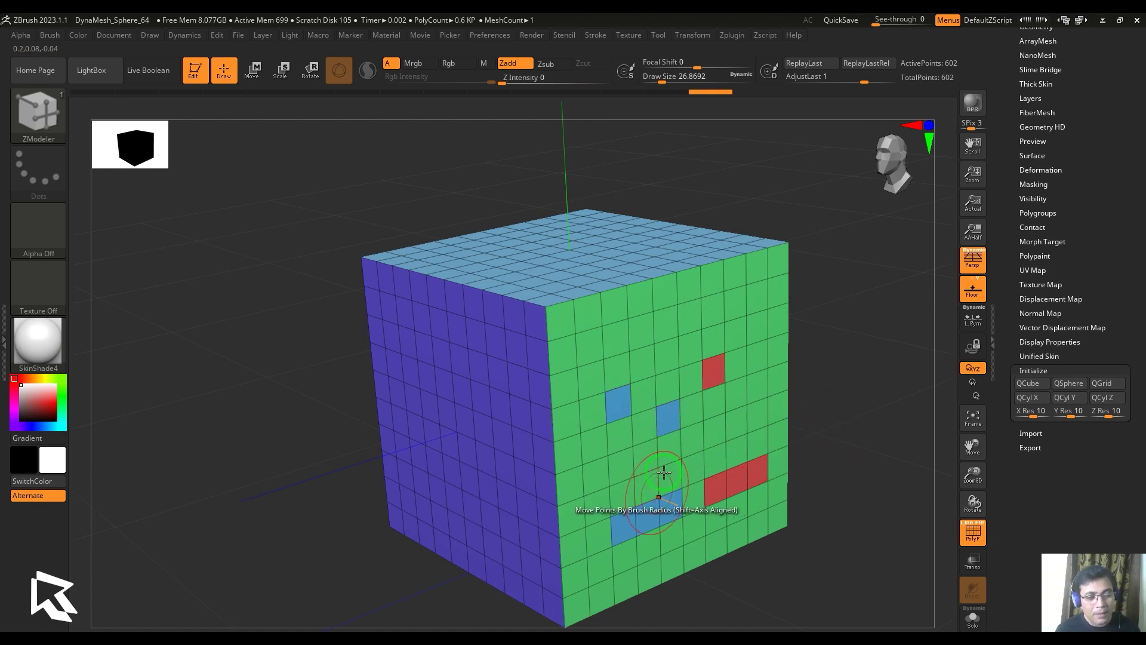
{"action": "left_click", "coordinate": [665, 297]}
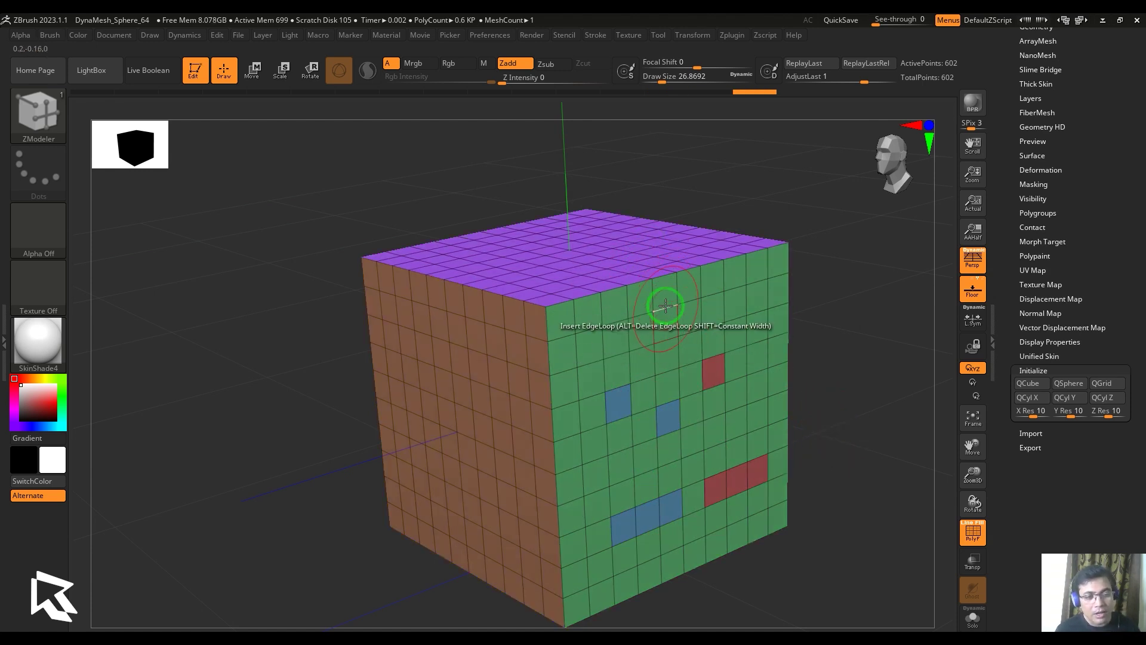
{"action": "left_click", "coordinate": [667, 293]}
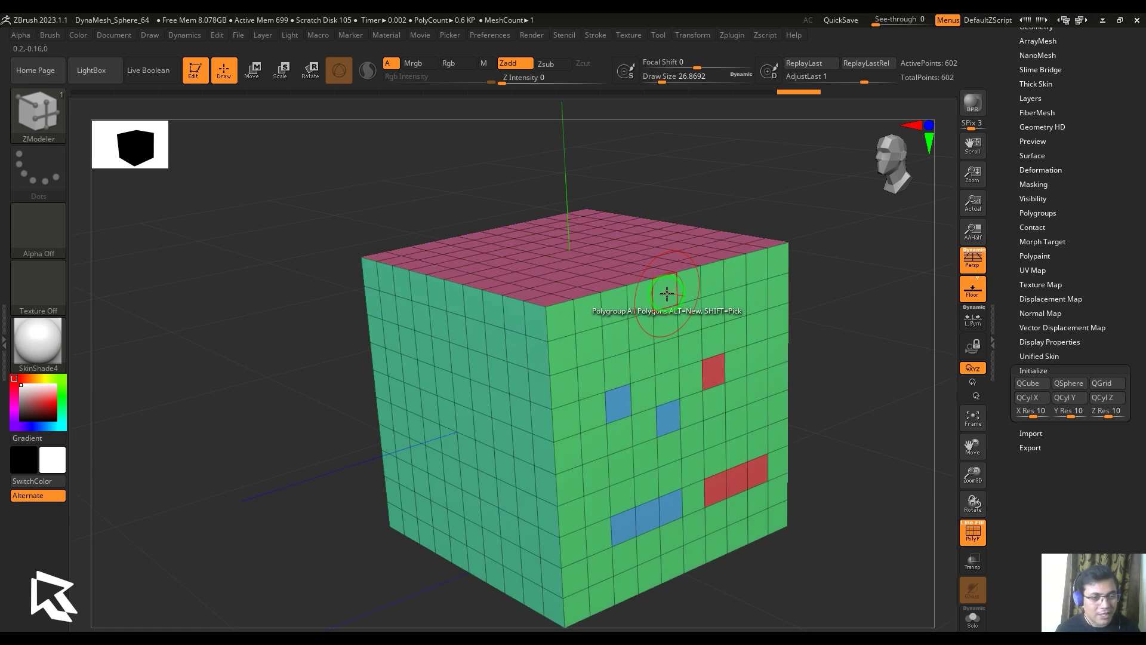
{"action": "left_click", "coordinate": [667, 292]}
{"action": "left_click", "coordinate": [667, 292]}
{"action": "left_click", "coordinate": [667, 293]}
{"action": "left_click", "coordinate": [667, 293]}
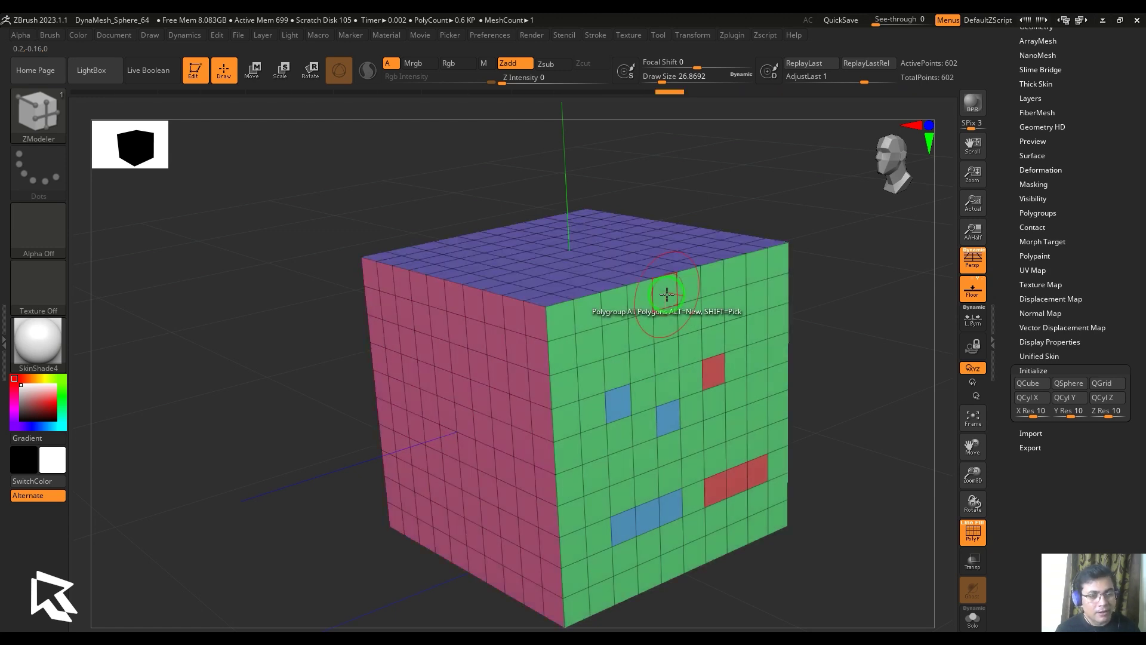
{"action": "left_click", "coordinate": [667, 294]}
{"action": "left_click", "coordinate": [667, 294]}
- Switch the PolyGroup modifier back to Overwrite
{"action": "key", "text": "space"}
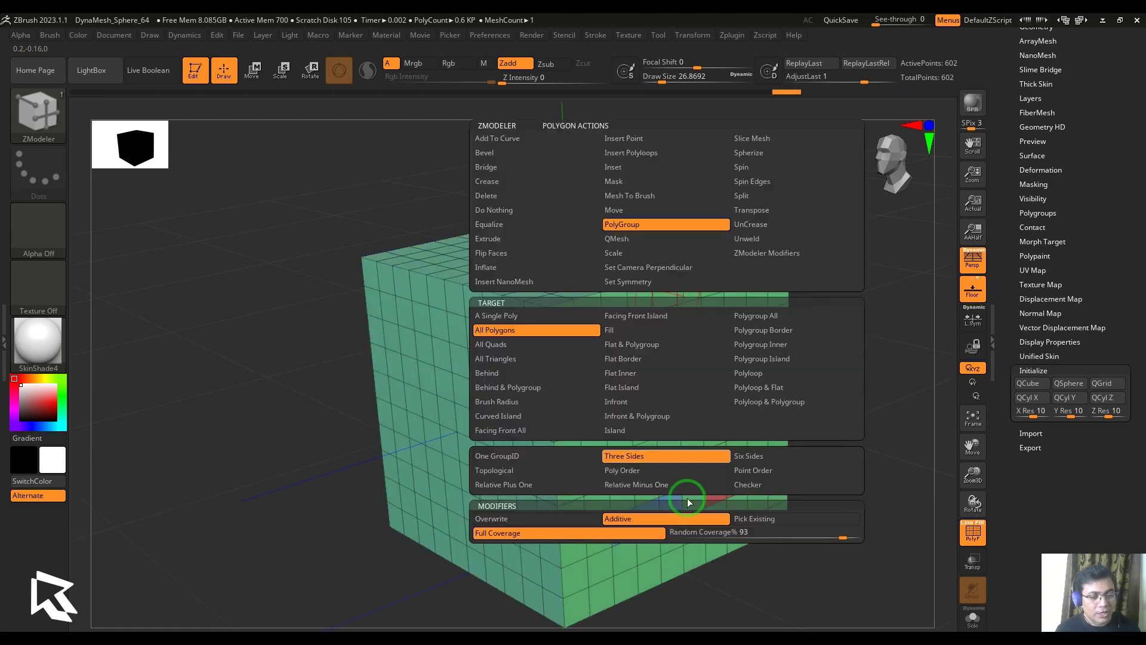
{"action": "left_click", "coordinate": [563, 521]}
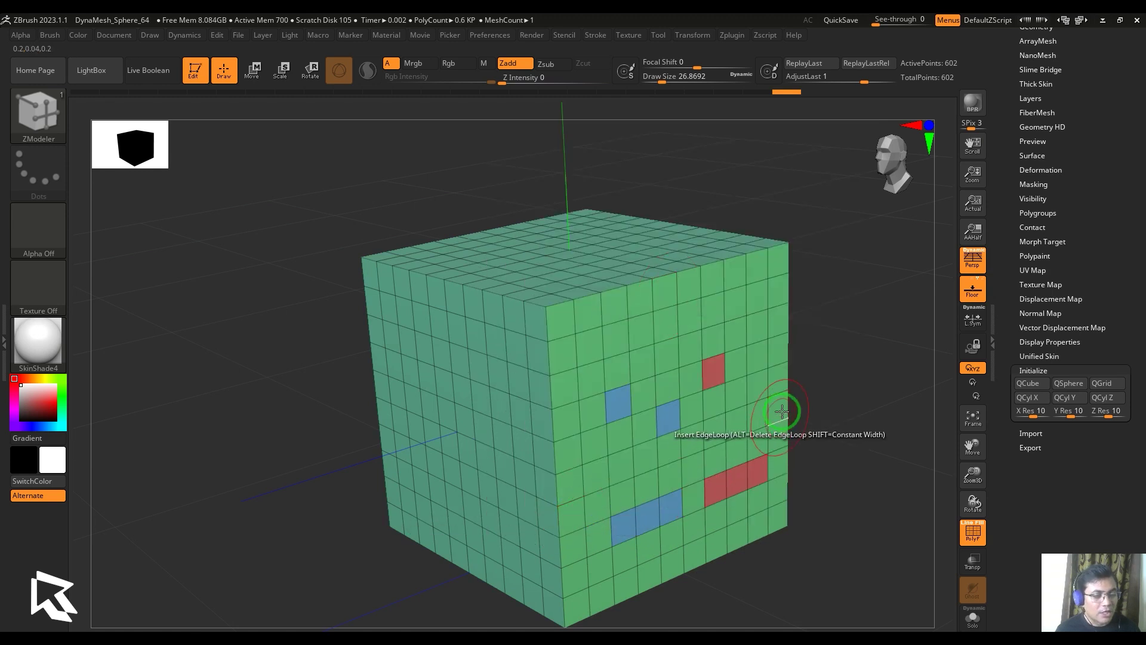
{"action": "key", "text": "space"}
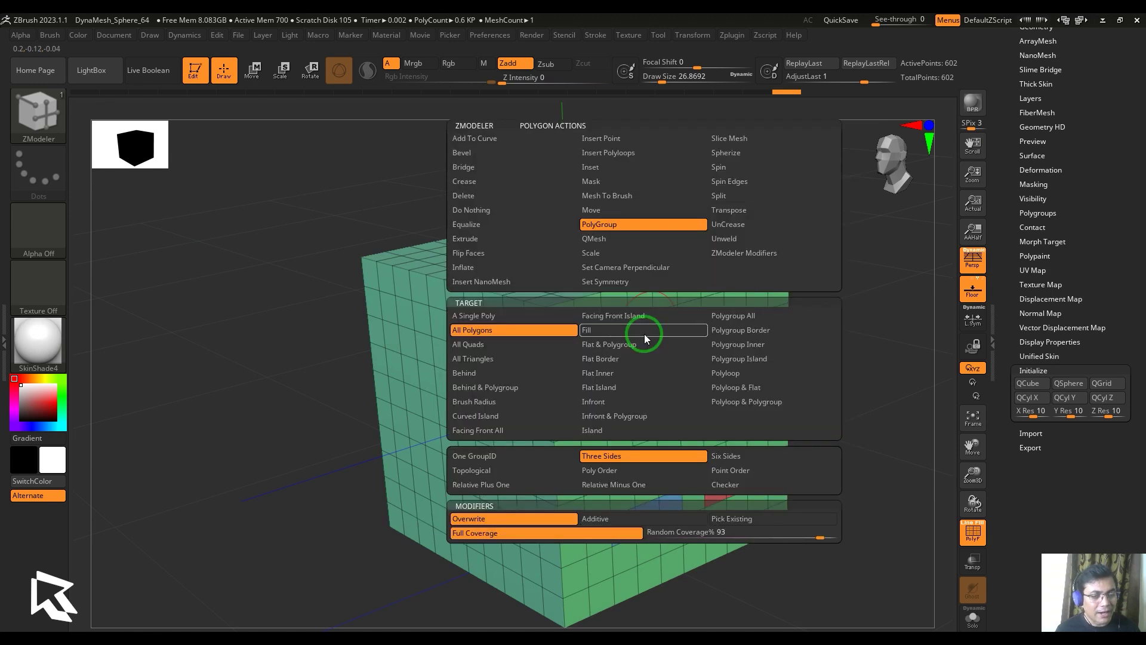
- Apply Topological grouping to the front-facing cube, giving every square its own polygroup colour
{"action": "left_click", "coordinate": [536, 473]}
{"action": "left_click_drag", "start_coordinate": [827, 490], "coordinate": [858, 451]}
{"action": "left_click", "coordinate": [571, 411]}
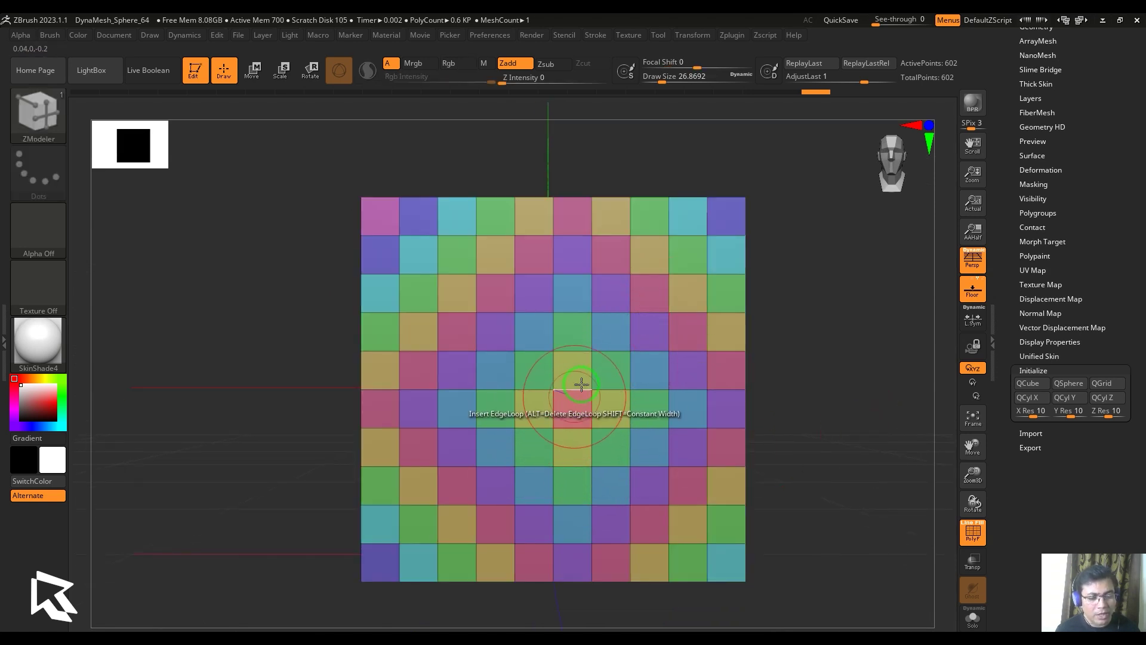
{"action": "left_click_drag", "start_coordinate": [765, 307], "coordinate": [661, 282]}
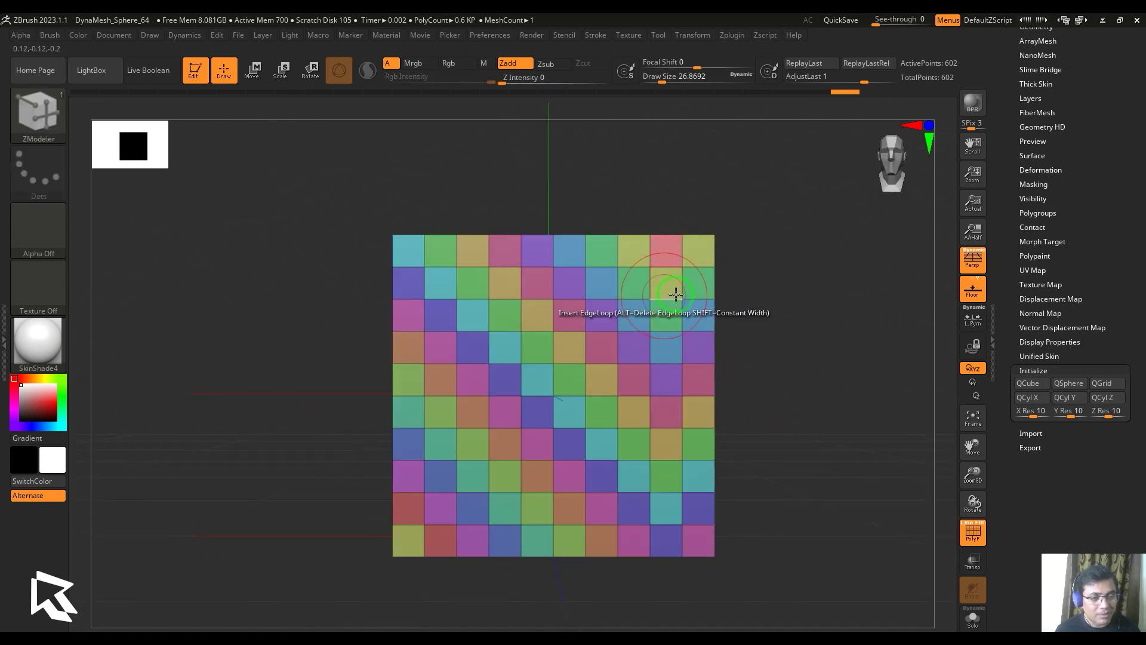
{"action": "left_click", "coordinate": [471, 513]}
{"action": "left_click_drag", "start_coordinate": [741, 504], "coordinate": [753, 532], "text": "alt"}
{"action": "scroll", "coordinate": [1121, 261], "scroll_direction": "up", "scroll_amount": 5}
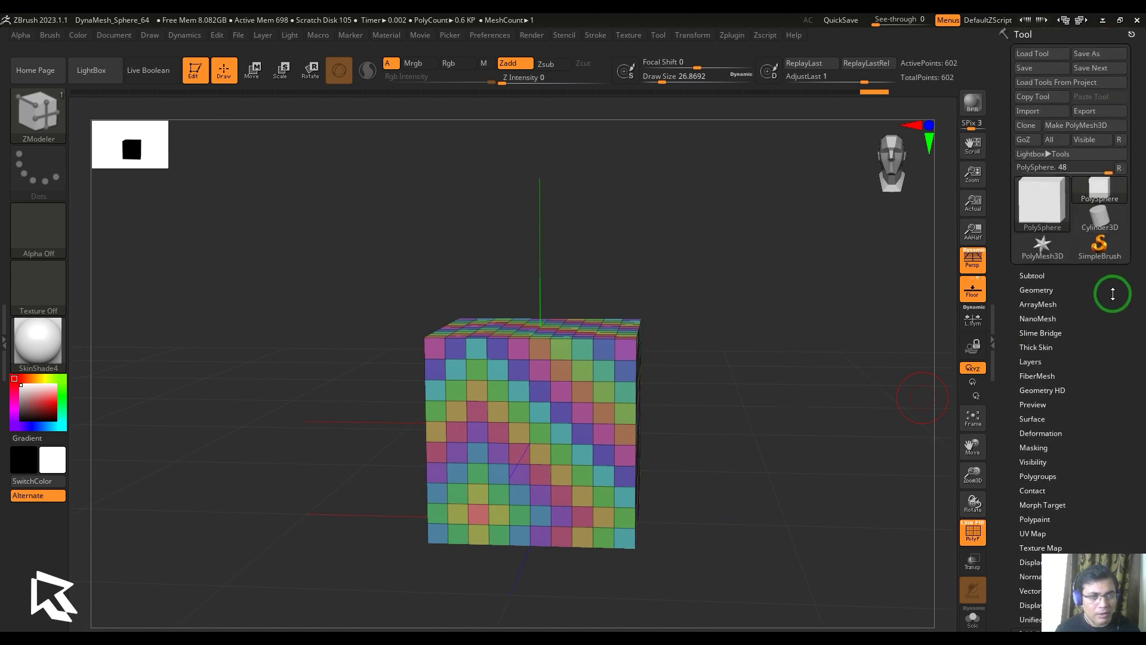
- Switch to a Sphere3D, frame it and convert it to the polymesh PM3D_Sphere3D
{"action": "left_click", "coordinate": [1046, 201]}
{"action": "left_click", "coordinate": [802, 282]}
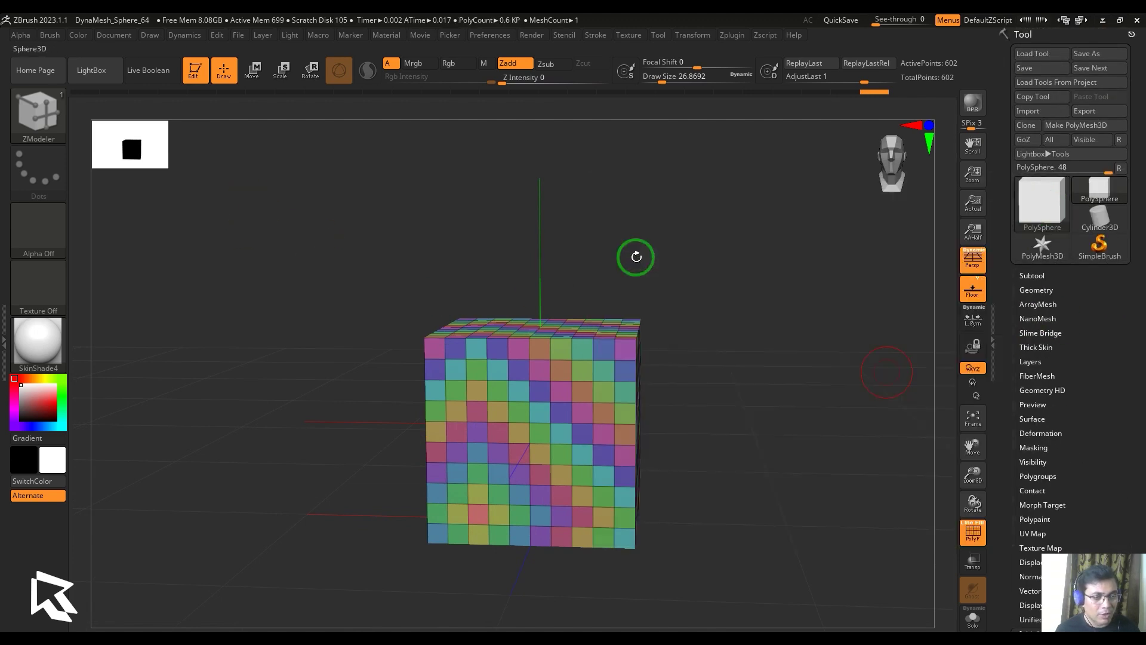
{"action": "key", "text": "f"}
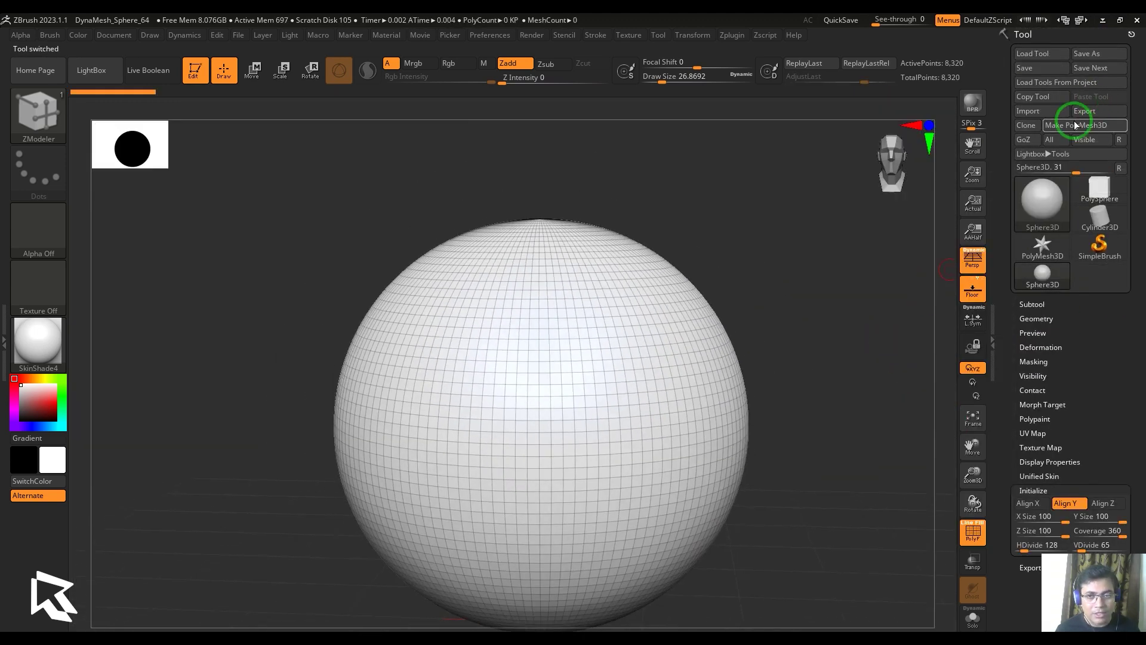
{"action": "left_click", "coordinate": [1076, 125]}
{"action": "left_click_drag", "start_coordinate": [878, 400], "coordinate": [891, 346], "text": "alt"}
- Apply One GroupID to merge all the sphere's polygons into a single pink polygroup
{"action": "left_click", "coordinate": [679, 341]}
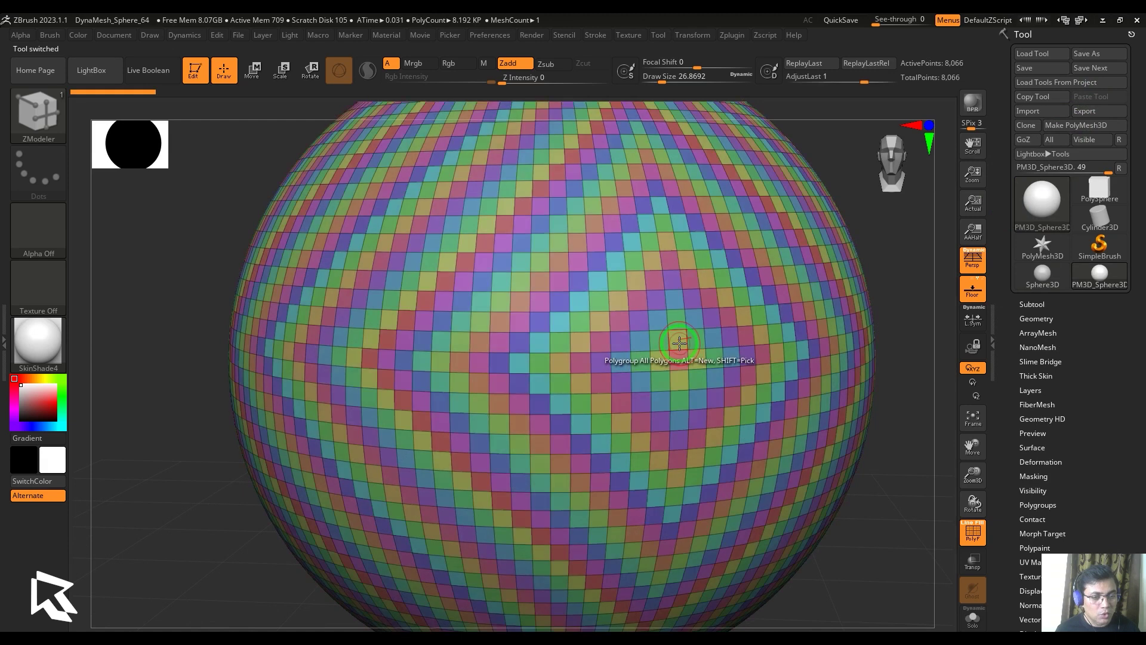
{"action": "left_click_drag", "start_coordinate": [851, 555], "coordinate": [790, 529]}
{"action": "key", "text": "space"}
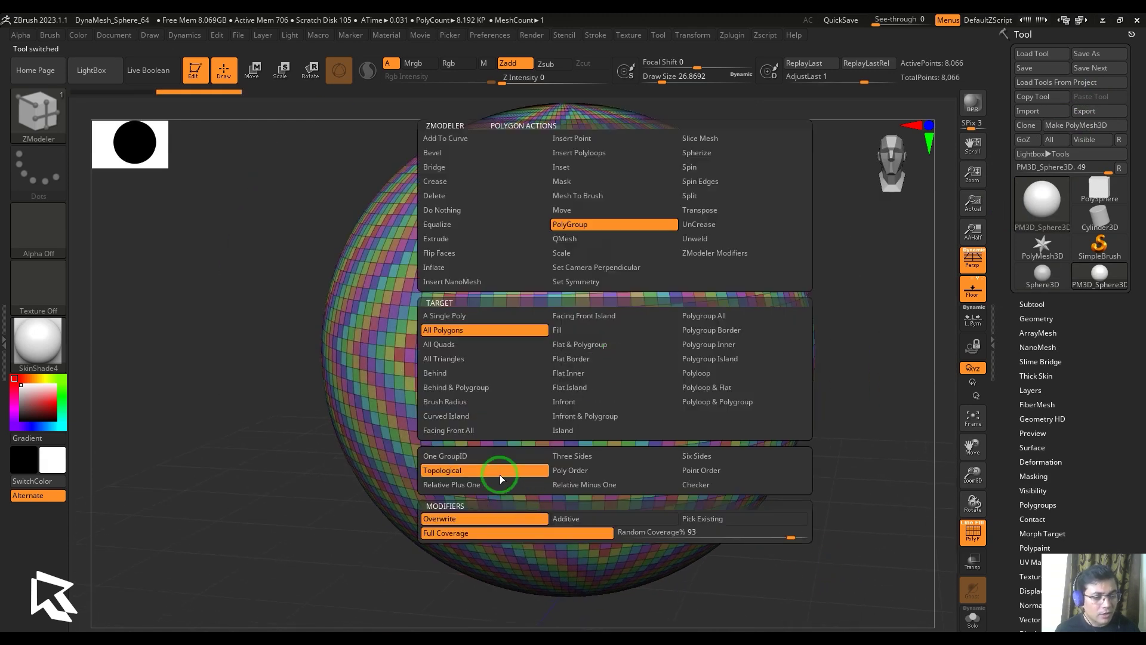
{"action": "left_click", "coordinate": [578, 483]}
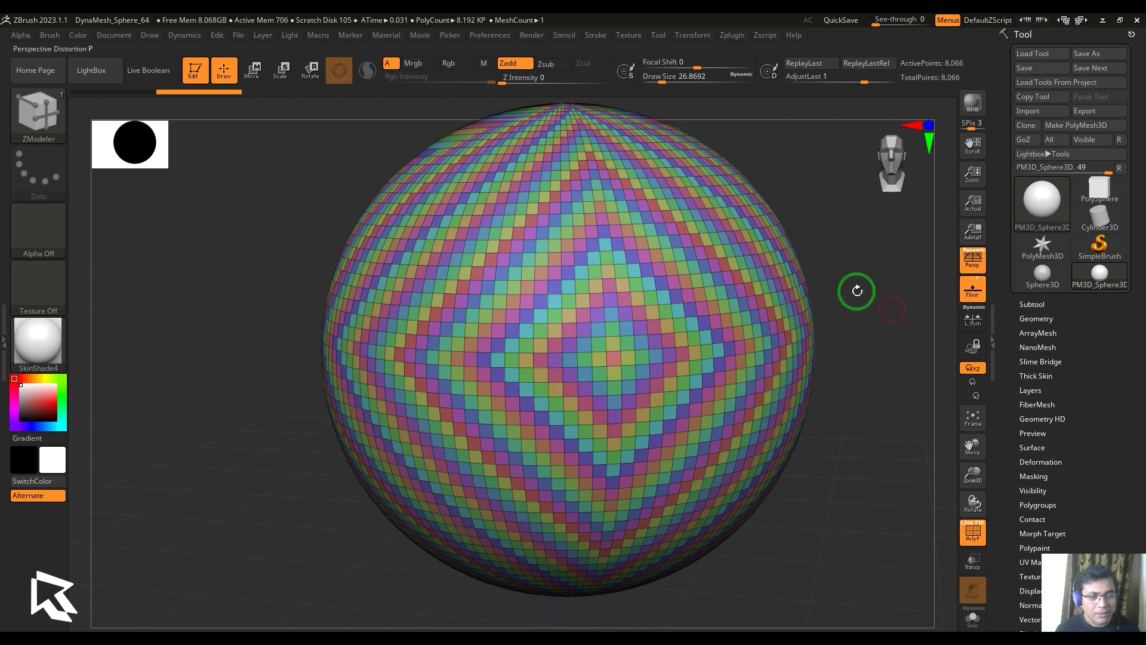
{"action": "key", "text": "space"}
{"action": "left_click", "coordinate": [474, 457]}
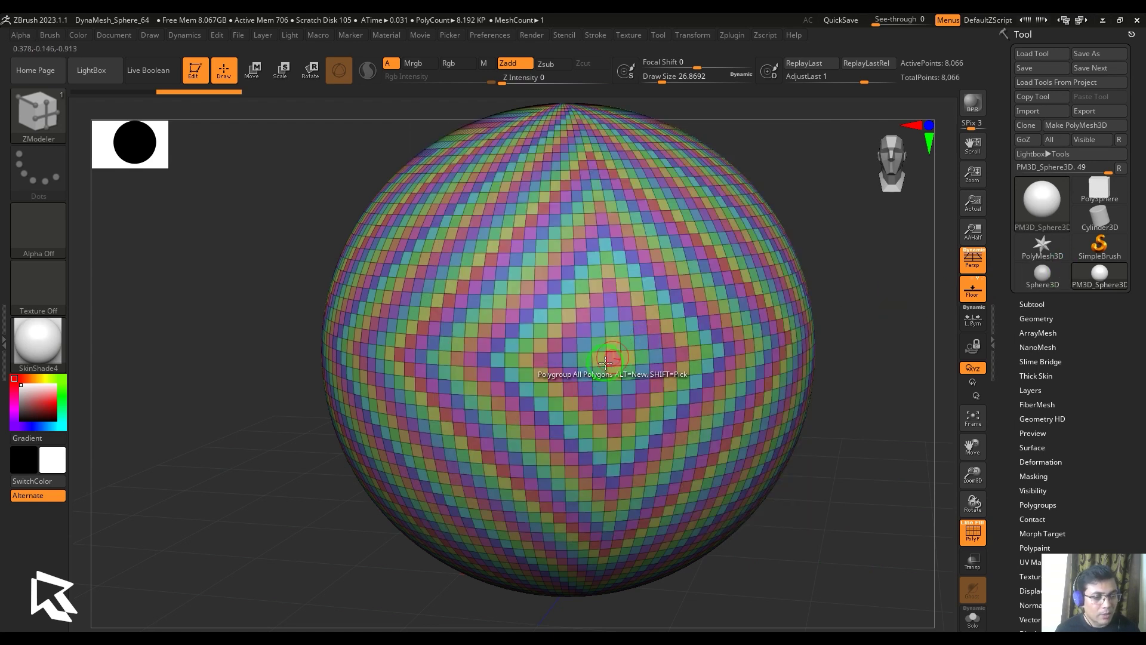
{"action": "left_click", "coordinate": [613, 363]}
- Regroup the sphere with Poly Order so each polygon gets its own colour
{"action": "key", "text": "space"}
{"action": "left_click", "coordinate": [583, 471]}
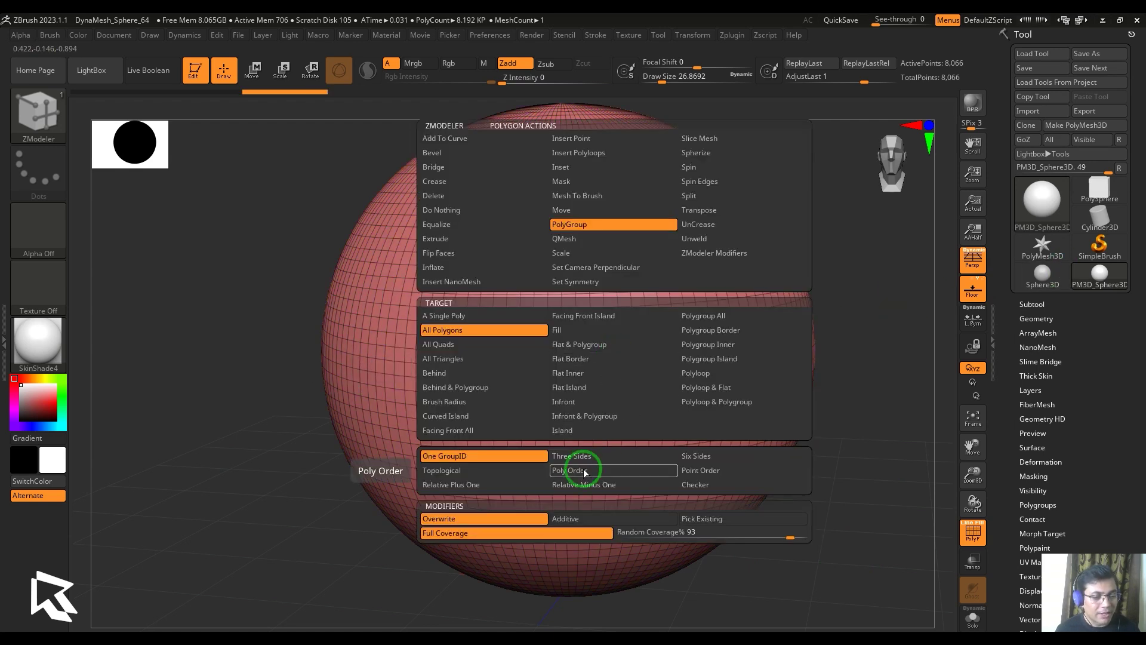
{"action": "left_click", "coordinate": [615, 357]}
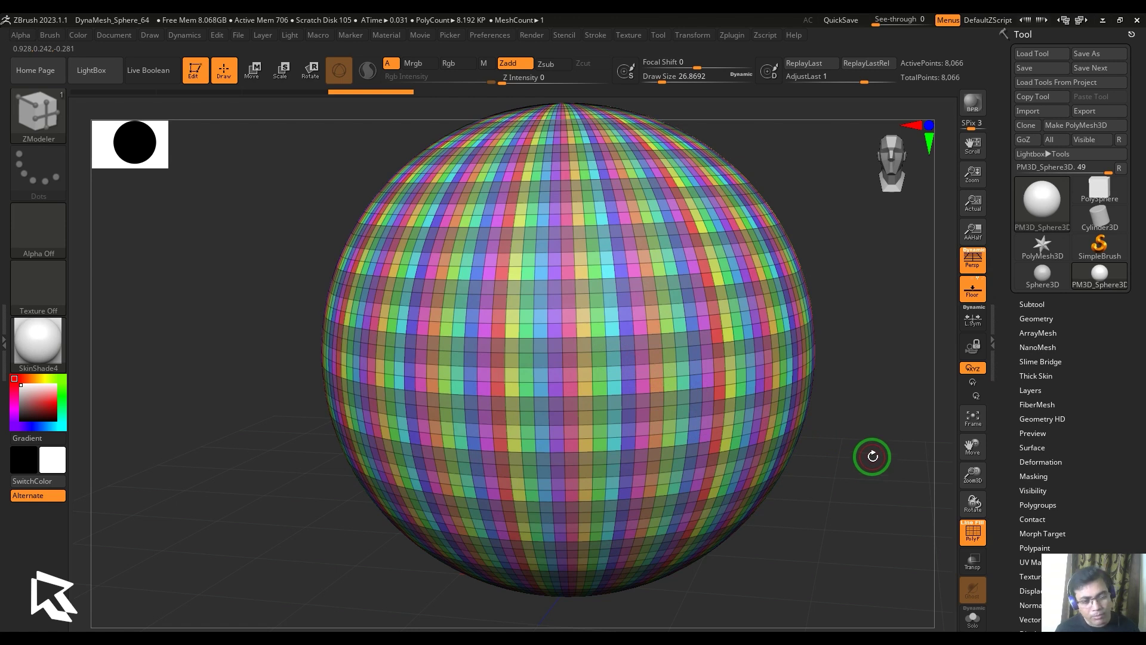
{"action": "right_click_drag", "start_coordinate": [864, 441], "coordinate": [870, 449], "text": "ctrl"}
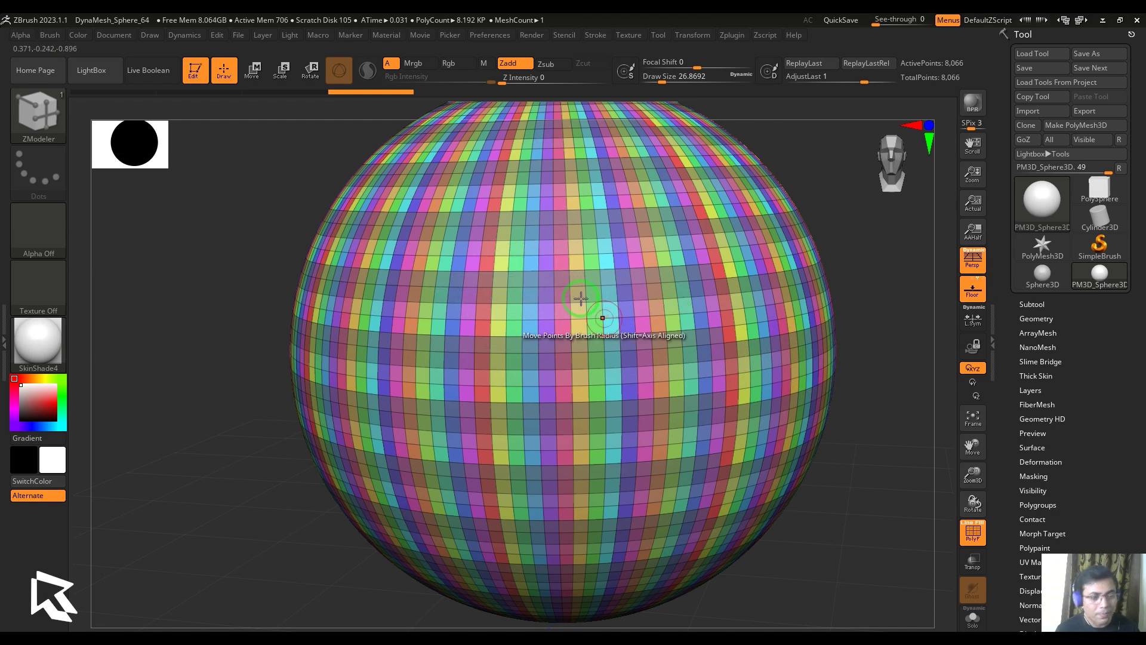
- Regroup the sphere with Point Order into vertical pole-to-pole colour stripes
{"action": "key", "text": "space"}
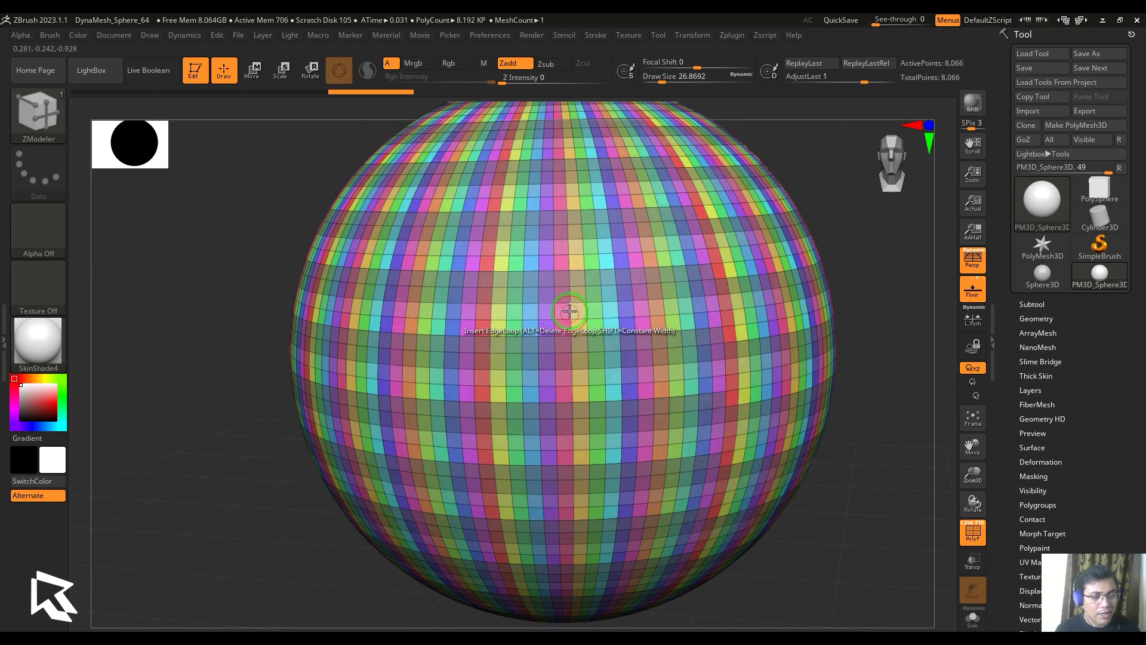
{"action": "left_click", "coordinate": [544, 265]}
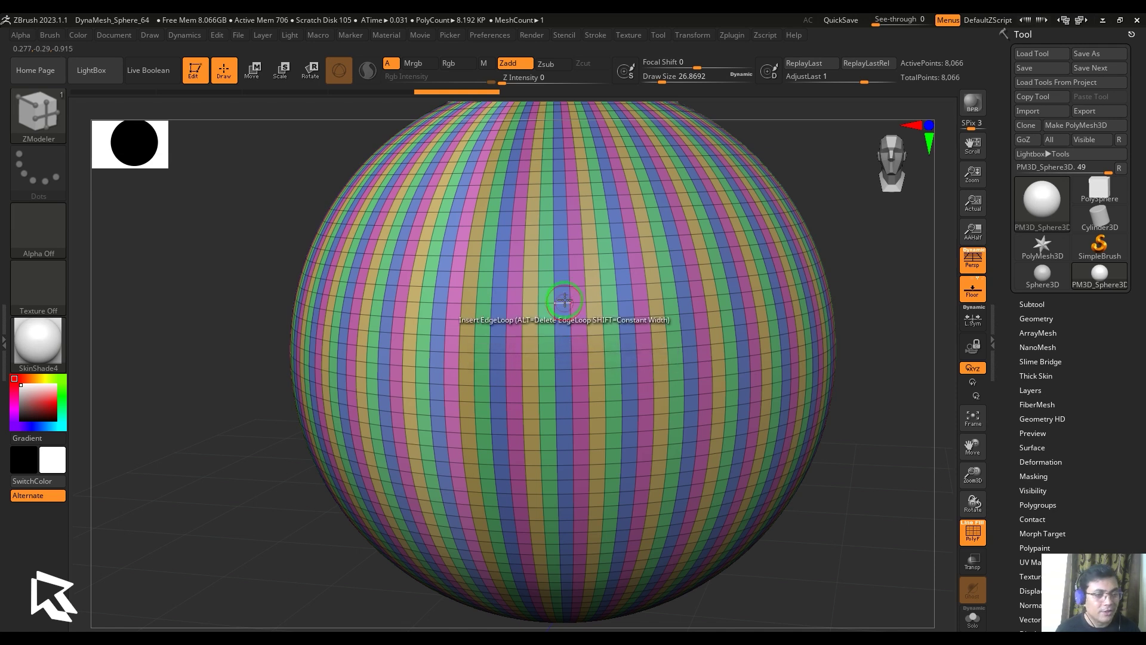
{"action": "mouse_move", "coordinate": [876, 537]}
{"action": "left_mouse_down", "text": "alt"}
{"action": "mouse_move", "coordinate": [832, 445]}
{"action": "mouse_move", "coordinate": [899, 473]}
{"action": "mouse_move", "coordinate": [837, 435]}
{"action": "mouse_move", "coordinate": [849, 522]}
{"action": "mouse_move", "coordinate": [794, 513]}
{"action": "mouse_move", "coordinate": [751, 474]}
{"action": "left_mouse_up", "text": "alt"}
- Test Relative Plus One on the sphere, undoing it to keep the stripes
{"action": "key", "text": "space"}
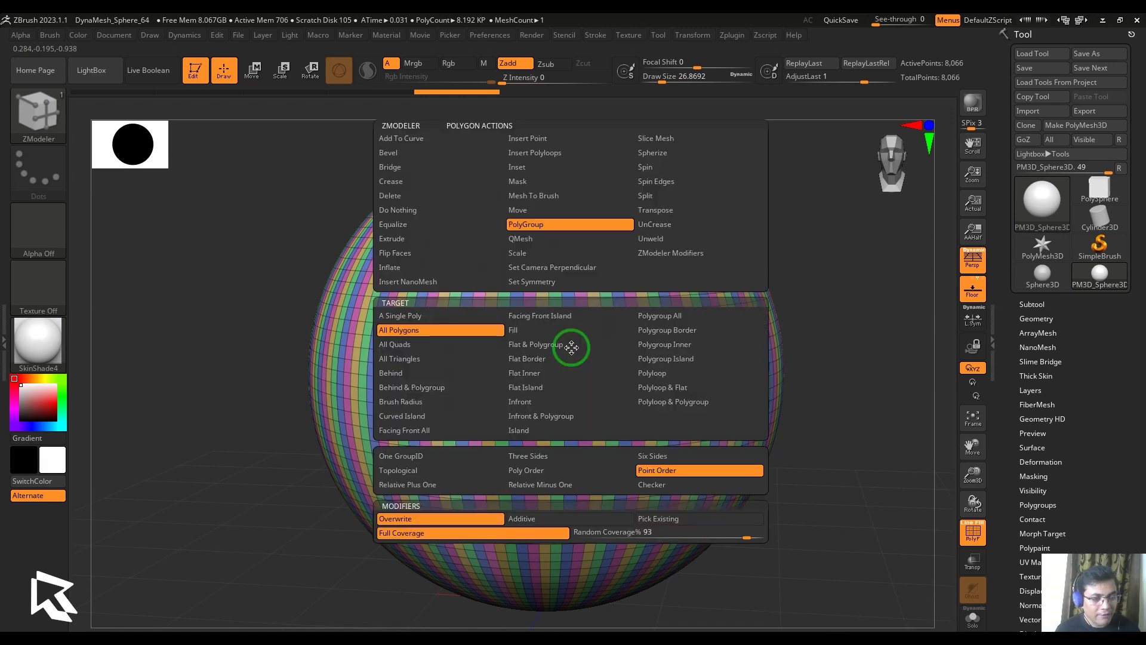
{"action": "left_click", "coordinate": [441, 486]}
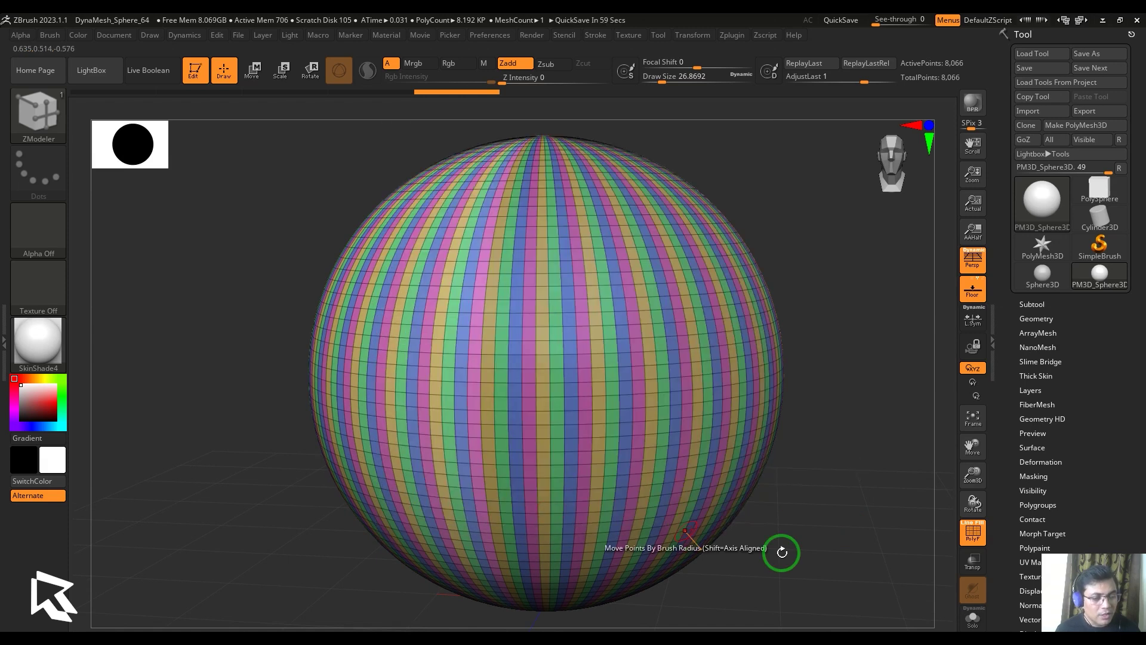
{"action": "left_click_drag", "start_coordinate": [781, 547], "coordinate": [845, 568]}
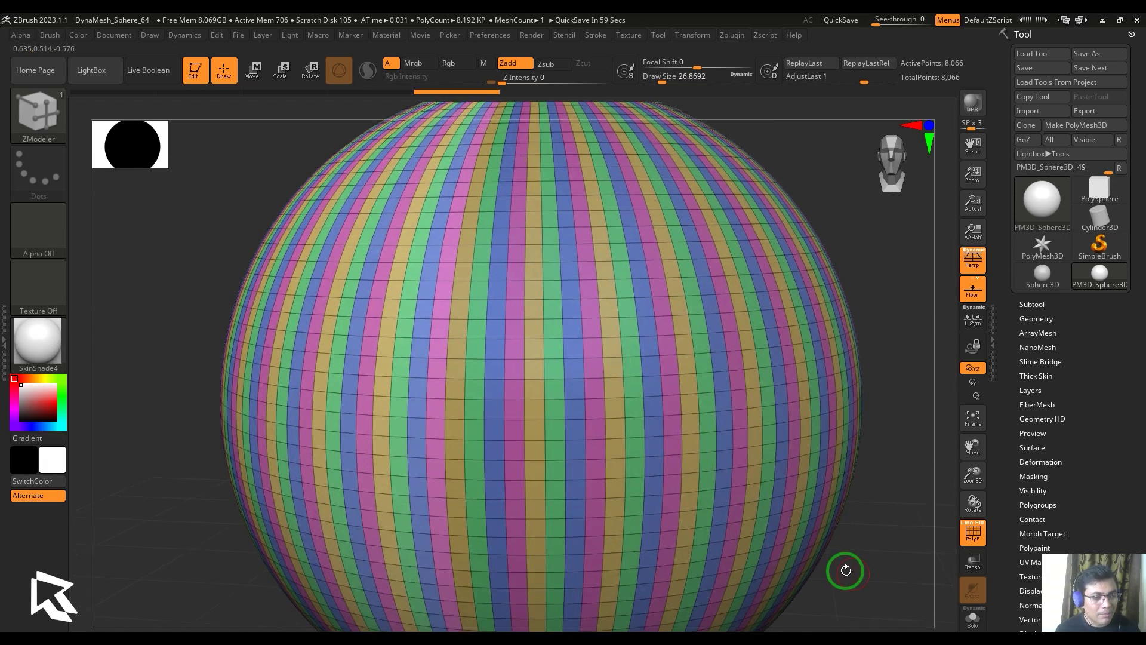
{"action": "left_click", "coordinate": [576, 368]}
{"action": "key", "text": "ctrl+z"}
{"action": "left_click", "coordinate": [577, 372]}
{"action": "key", "text": "ctrl+z"}
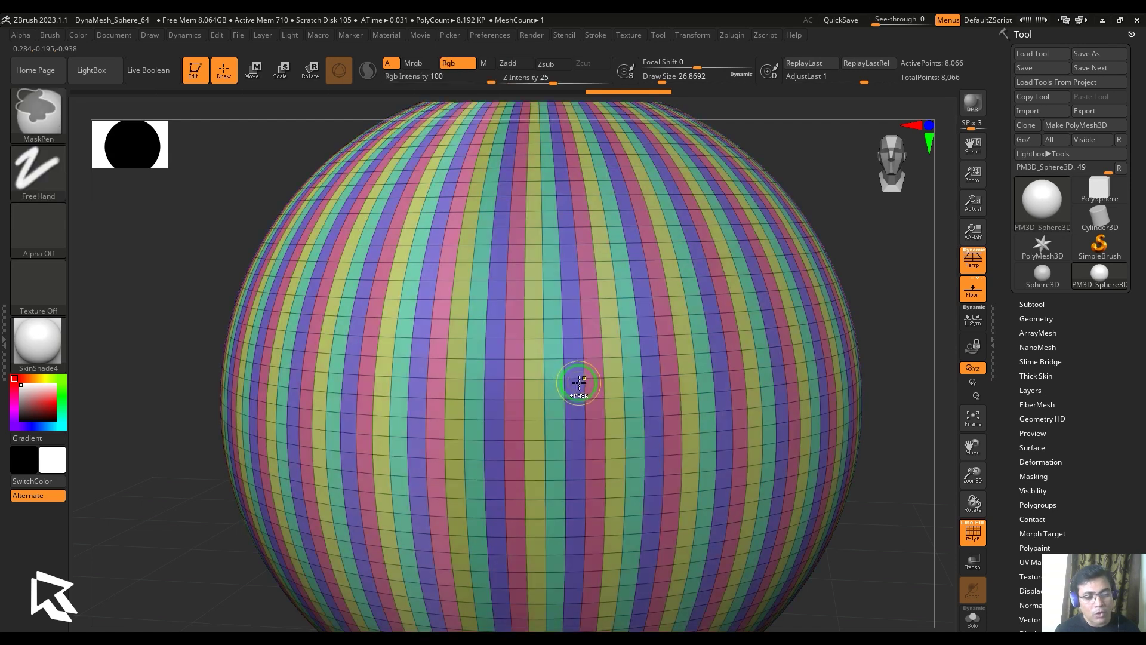
{"action": "key", "text": "ctrl"}
{"action": "key", "text": "ctrl"}
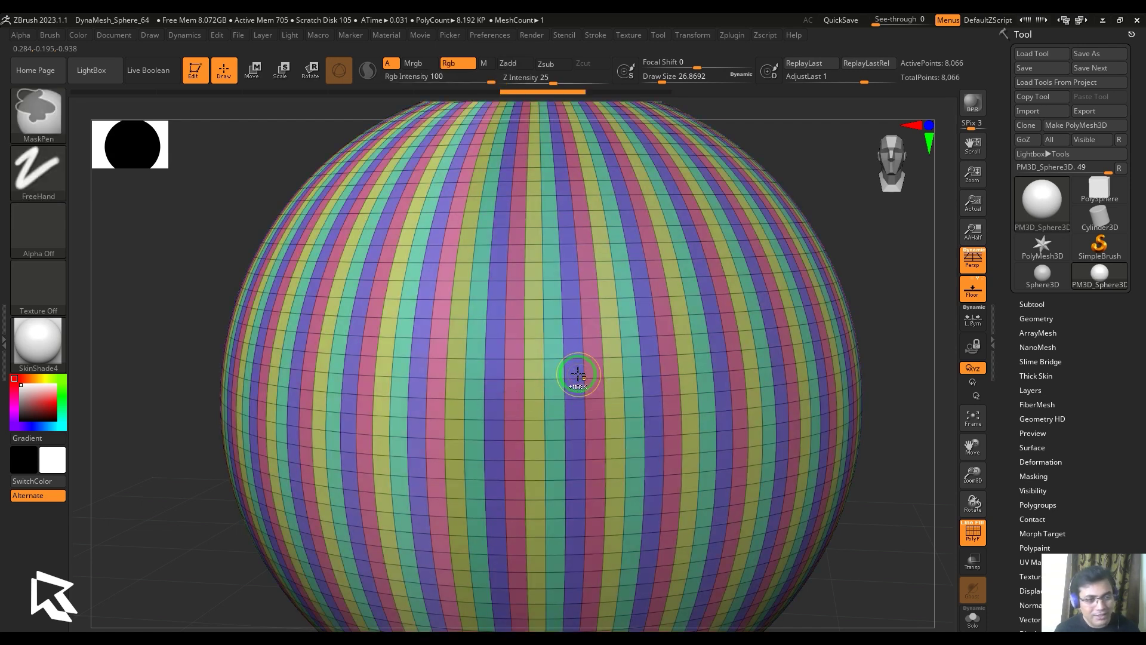
- Make the cube the active model, undo to its earlier polygroups and frame it
{"action": "left_click", "coordinate": [1095, 190]}
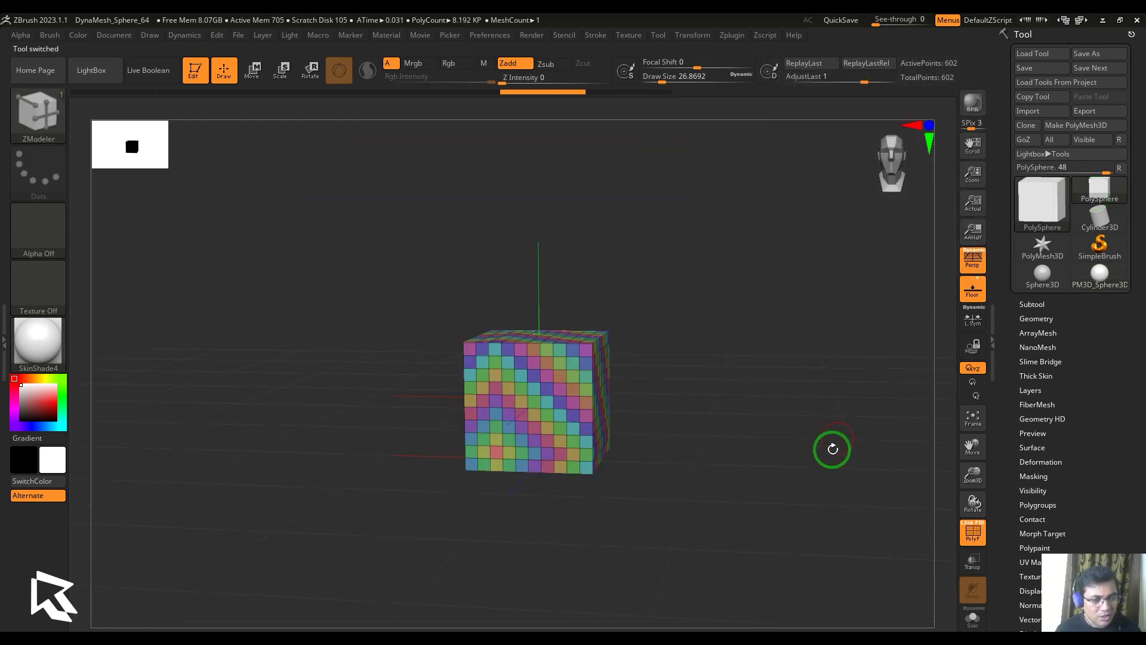
{"action": "key", "text": "ctrl+z"}
{"action": "key", "text": "ctrl+z"}
{"action": "key", "text": "ctrl+z"}
{"action": "right_click_drag", "start_coordinate": [831, 504], "coordinate": [835, 556], "text": "ctrl"}
{"action": "right_click_drag", "start_coordinate": [835, 557], "coordinate": [721, 537], "text": "alt"}
{"action": "left_click", "coordinate": [561, 431]}
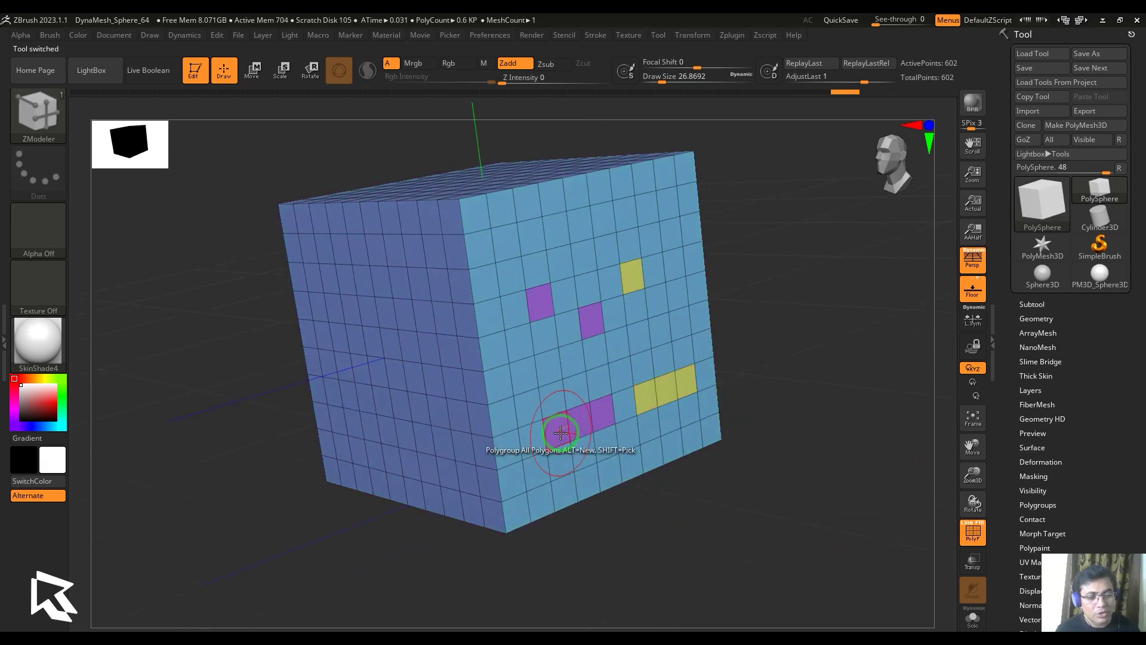
- Step the cube's polygroup colours up four times with Relative Plus One
{"action": "key", "text": "space"}
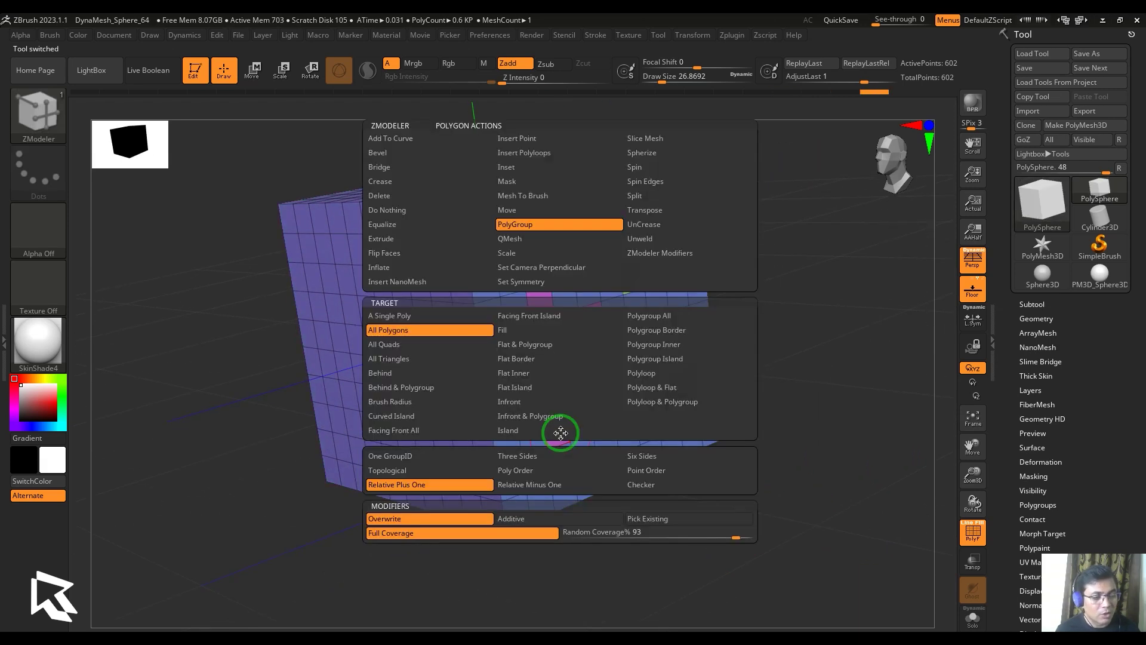
{"action": "left_click", "coordinate": [454, 486]}
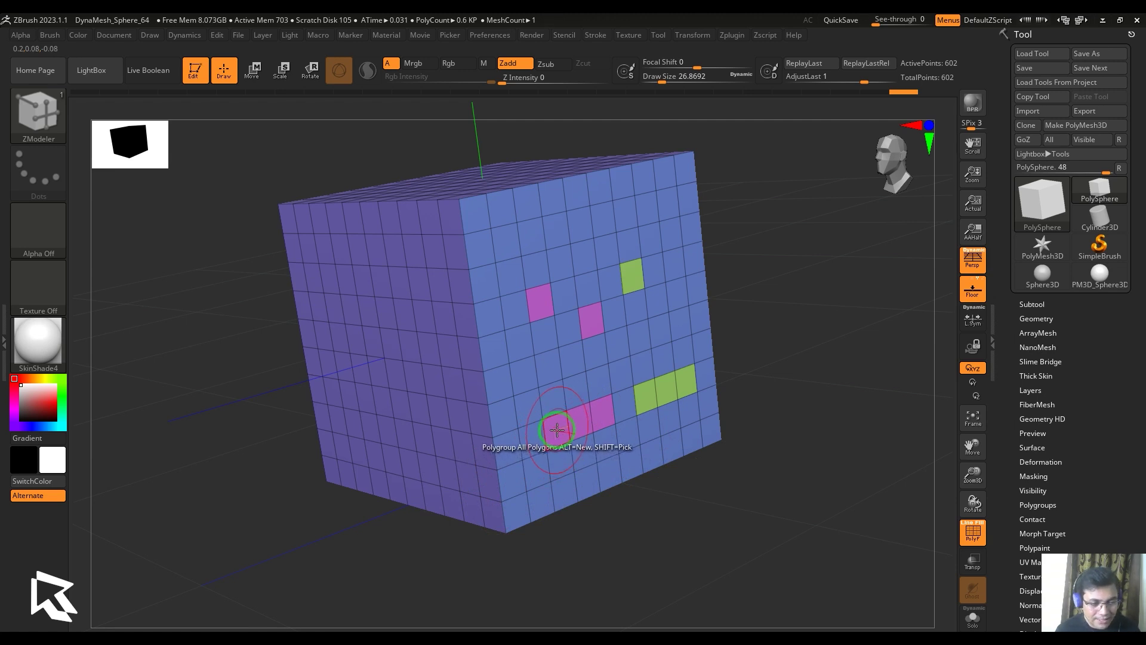
{"action": "left_click", "coordinate": [557, 429]}
{"action": "left_click", "coordinate": [558, 430]}
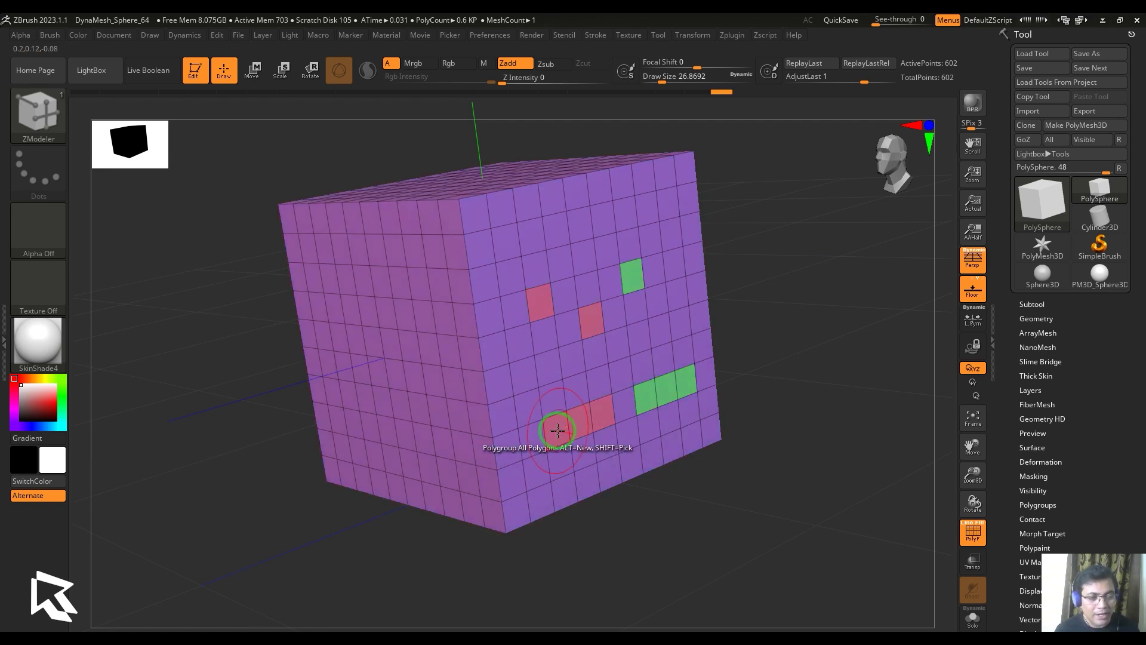
{"action": "left_click", "coordinate": [558, 430]}
{"action": "left_click", "coordinate": [558, 429]}
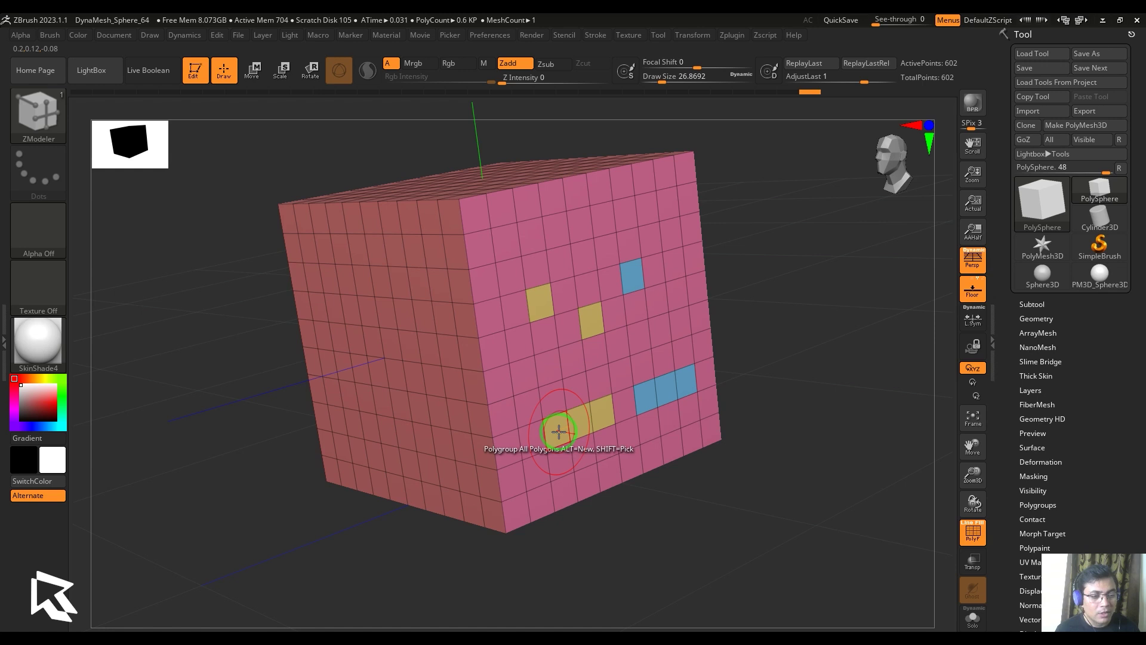
- Step the cube's polygroup colours back down nine times with Relative Minus One
{"action": "key", "text": "space"}
{"action": "left_click", "coordinate": [556, 485]}
{"action": "left_click", "coordinate": [561, 436]}
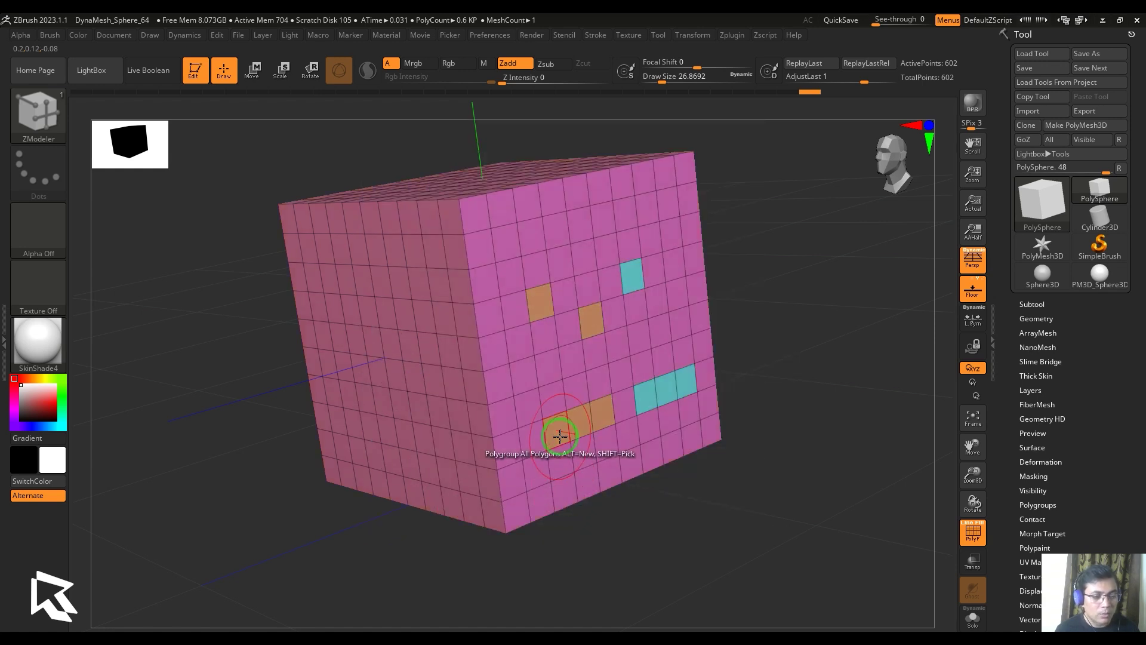
{"action": "left_click", "coordinate": [561, 435]}
{"action": "left_click", "coordinate": [561, 436]}
{"action": "left_click", "coordinate": [561, 436]}
{"action": "left_click", "coordinate": [560, 436]}
{"action": "left_click", "coordinate": [560, 436]}
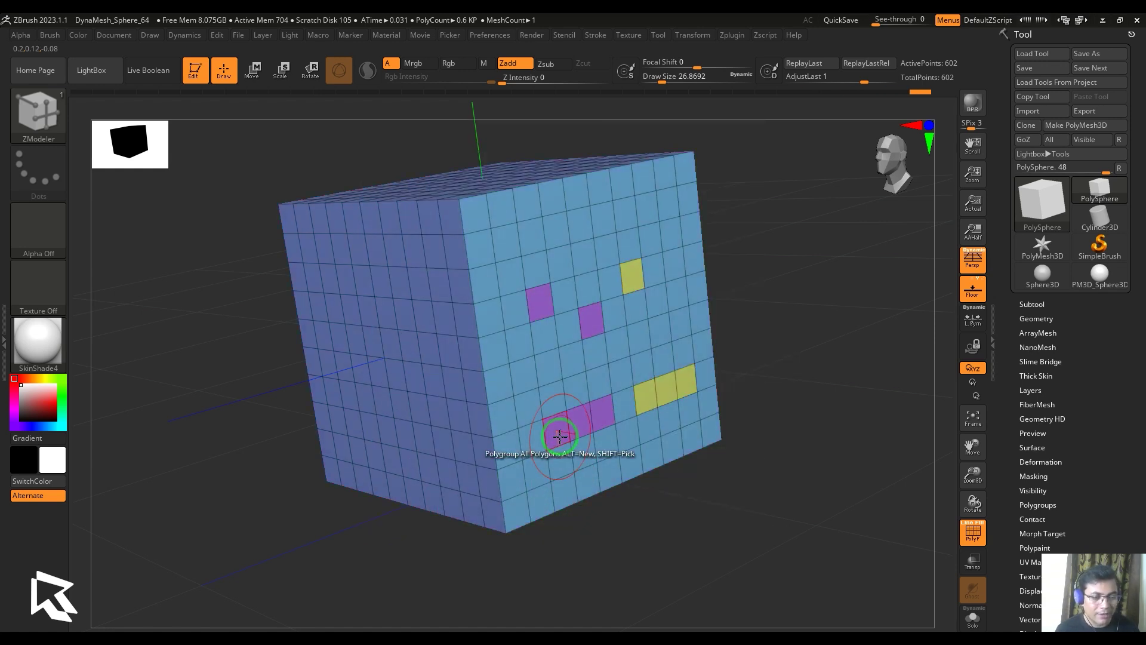
{"action": "left_click", "coordinate": [560, 437]}
{"action": "left_click", "coordinate": [560, 437]}
{"action": "left_click", "coordinate": [560, 437]}
{"action": "key", "text": "space"}
- Try a Checker polygroup pattern on the cube, then undo it
{"action": "left_click", "coordinate": [651, 485]}
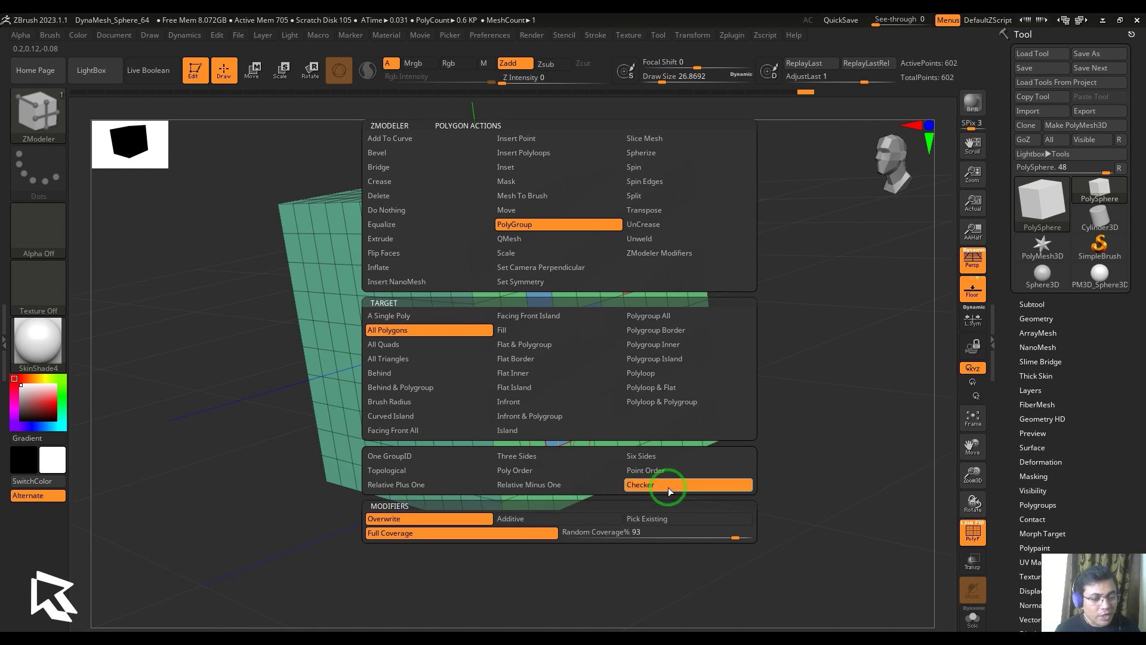
{"action": "left_click", "coordinate": [596, 346]}
{"action": "left_click_drag", "start_coordinate": [812, 435], "coordinate": [814, 422]}
{"action": "key", "text": "ctrl+z"}
- Regroup the cube into three coloured sides with the Three Sides polygroup mode
{"action": "key", "text": "space"}
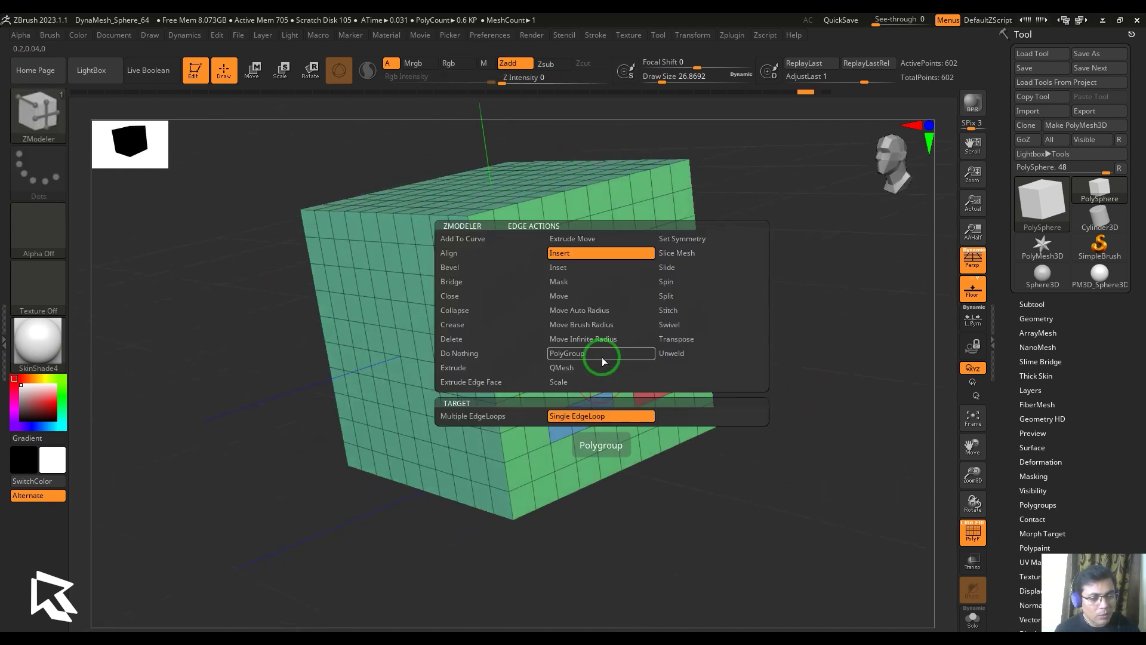
{"action": "key", "text": "space"}
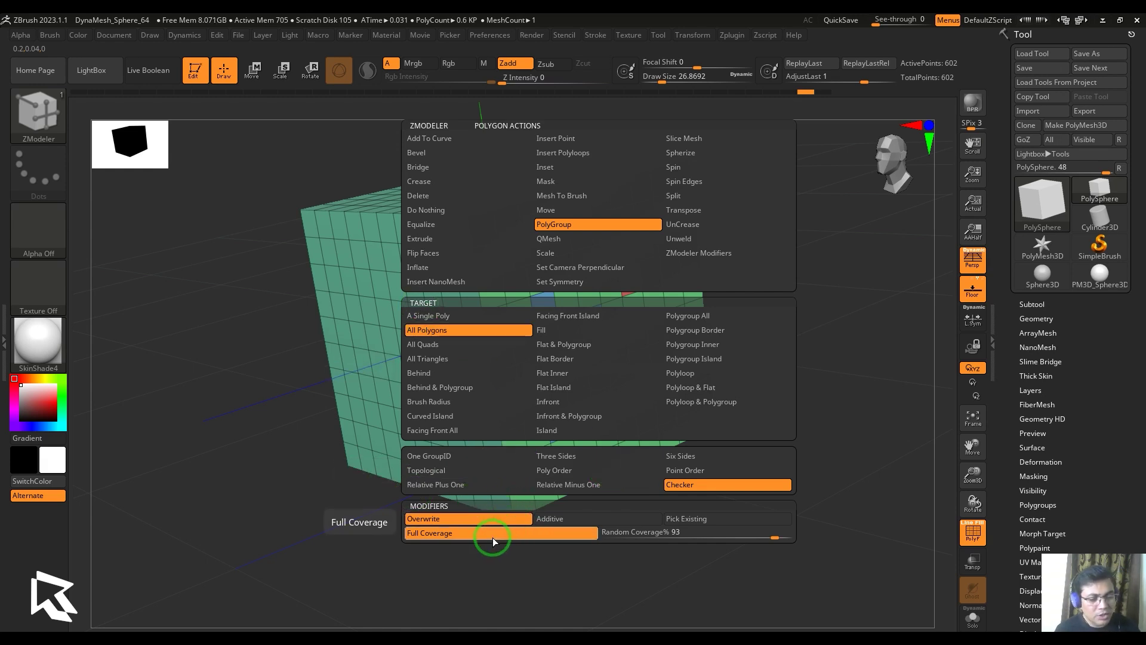
{"action": "left_click", "coordinate": [582, 457]}
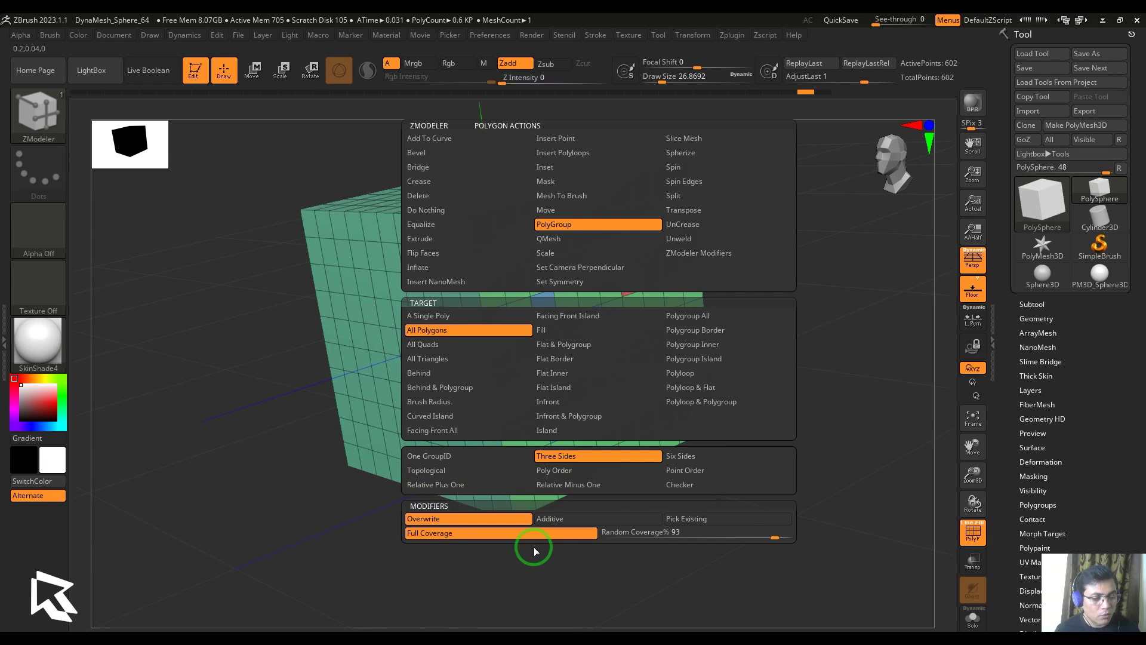
{"action": "left_click", "coordinate": [609, 331]}
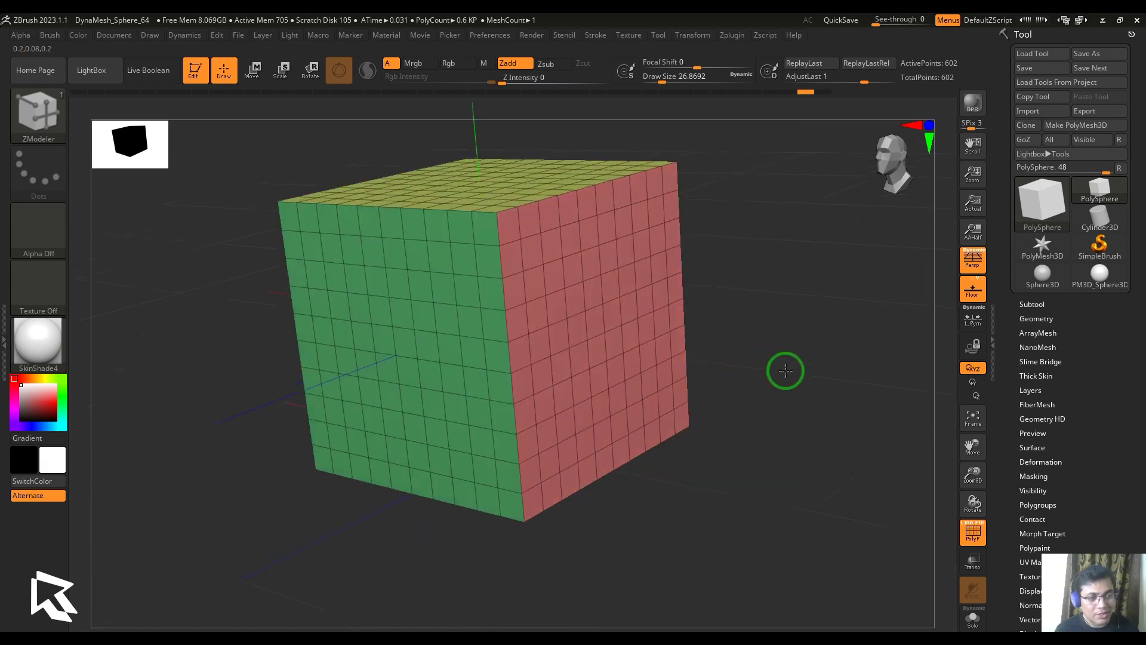
{"action": "left_click_drag", "start_coordinate": [786, 368], "coordinate": [812, 334]}
- Switch the modifier to Random Coverage% at 48 and orbit to view the cube's sides
{"action": "key", "text": "space"}
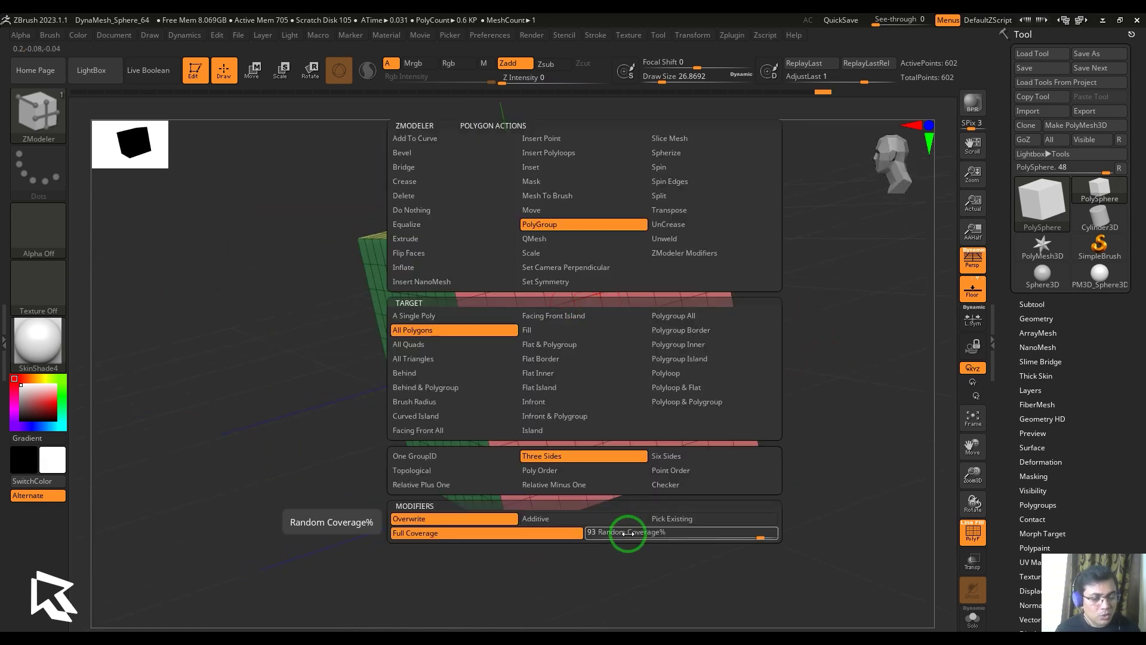
{"action": "left_click", "coordinate": [627, 532]}
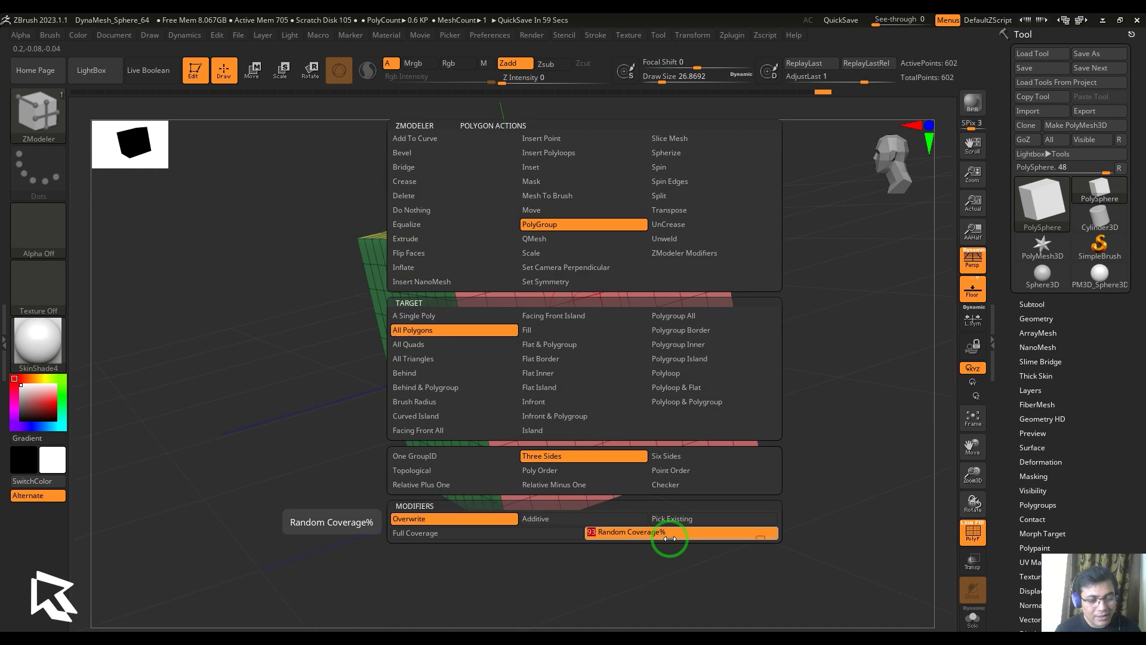
{"action": "left_click_drag", "start_coordinate": [730, 533], "coordinate": [677, 541]}
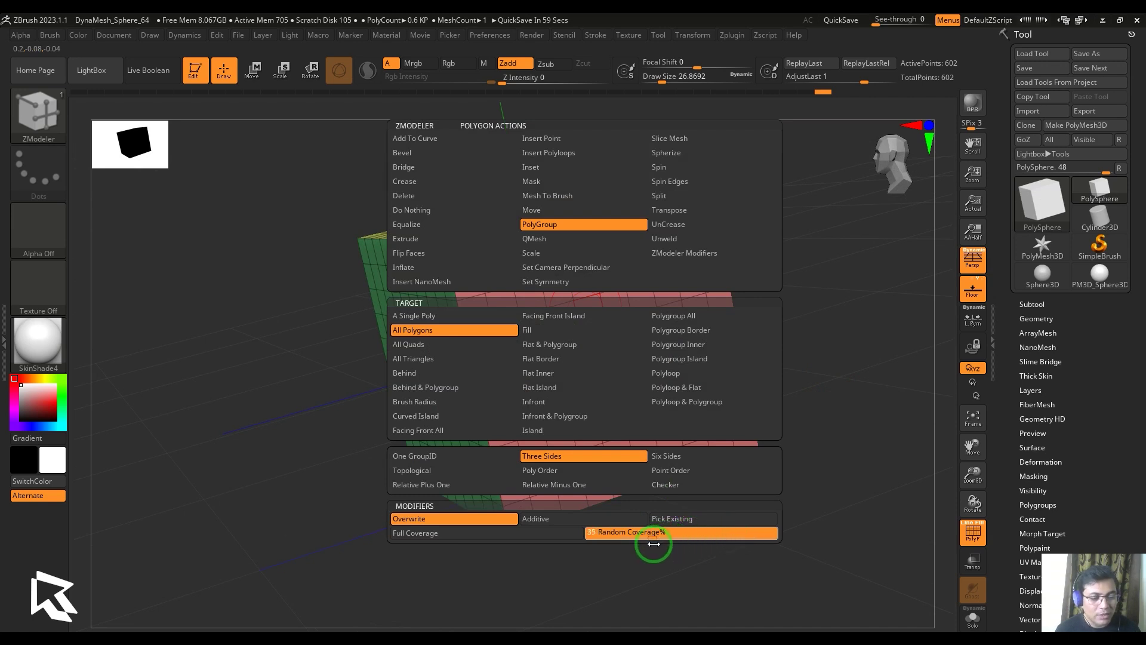
{"action": "left_click_drag", "start_coordinate": [808, 374], "coordinate": [860, 406]}
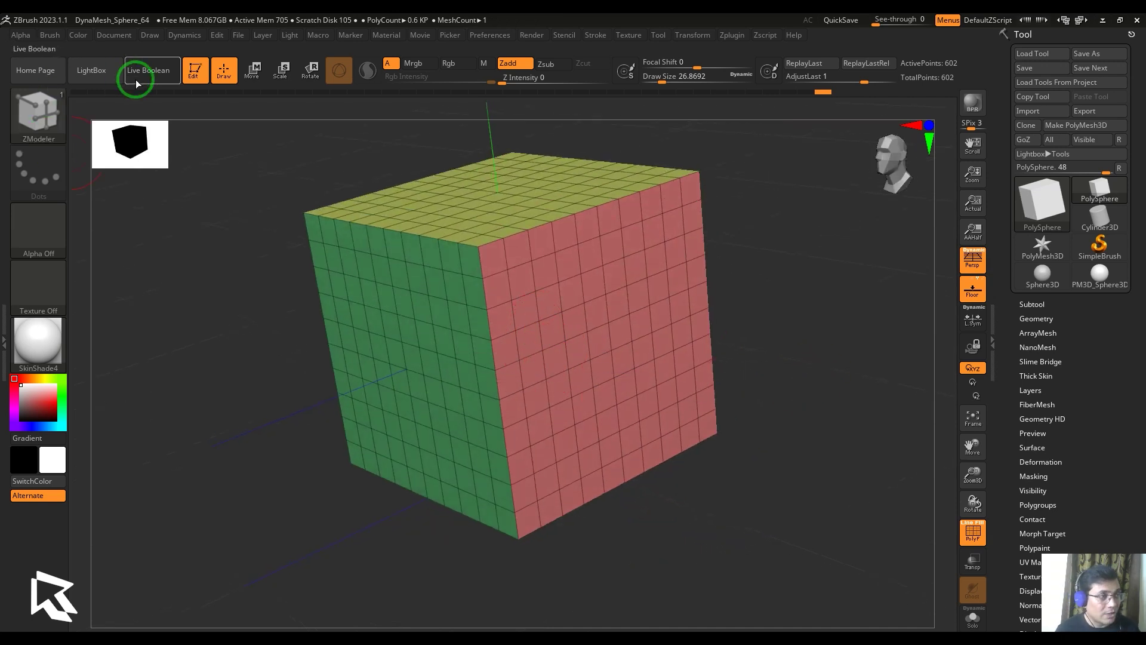
- Load the DemoHeadFemale project from LightBox without saving the cube
{"action": "left_click", "coordinate": [94, 73]}
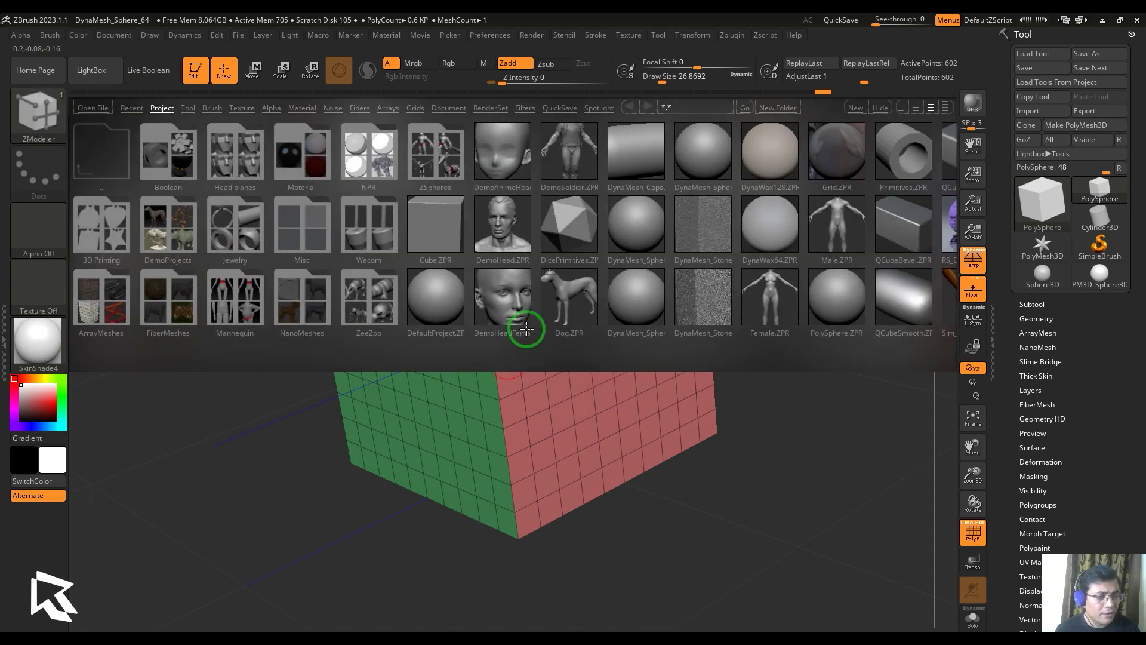
{"action": "double_click", "coordinate": [504, 308]}
{"action": "left_click", "coordinate": [617, 369]}
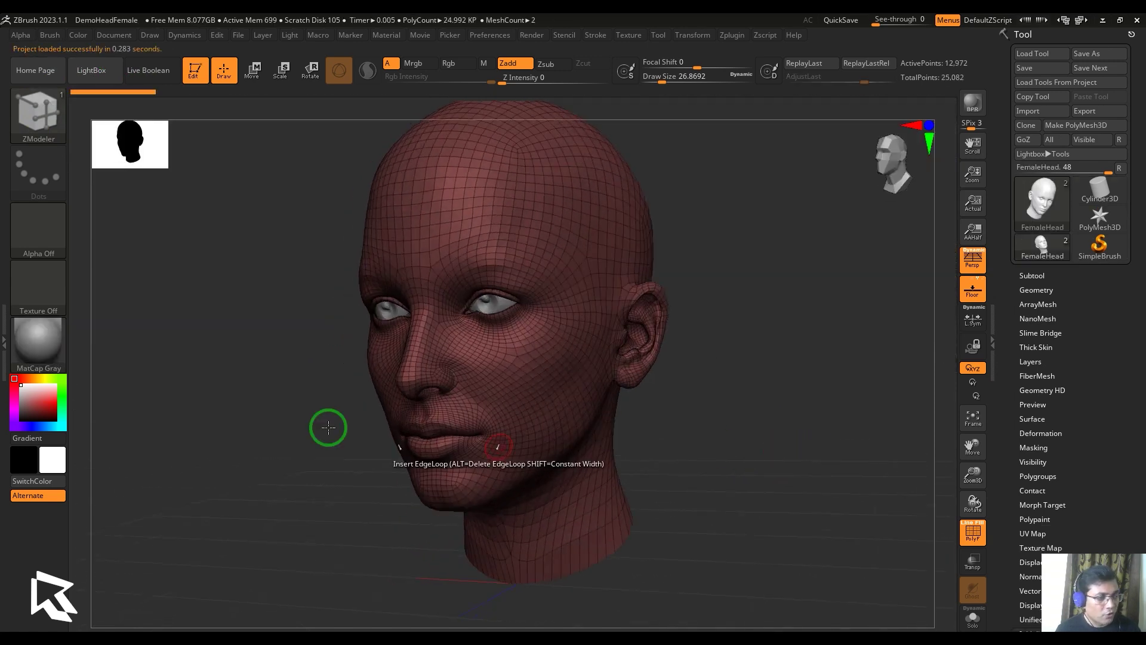
- Apply One GroupID random polygroups to the head, undoing and redoing the change
{"action": "key", "text": "space"}
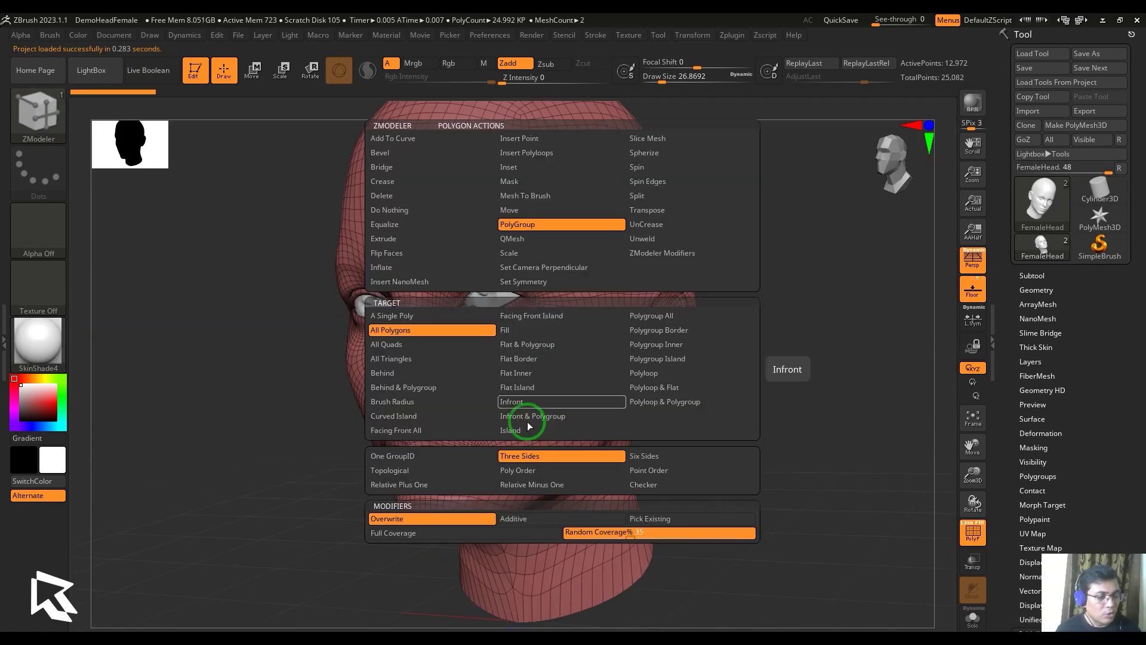
{"action": "left_click", "coordinate": [413, 456]}
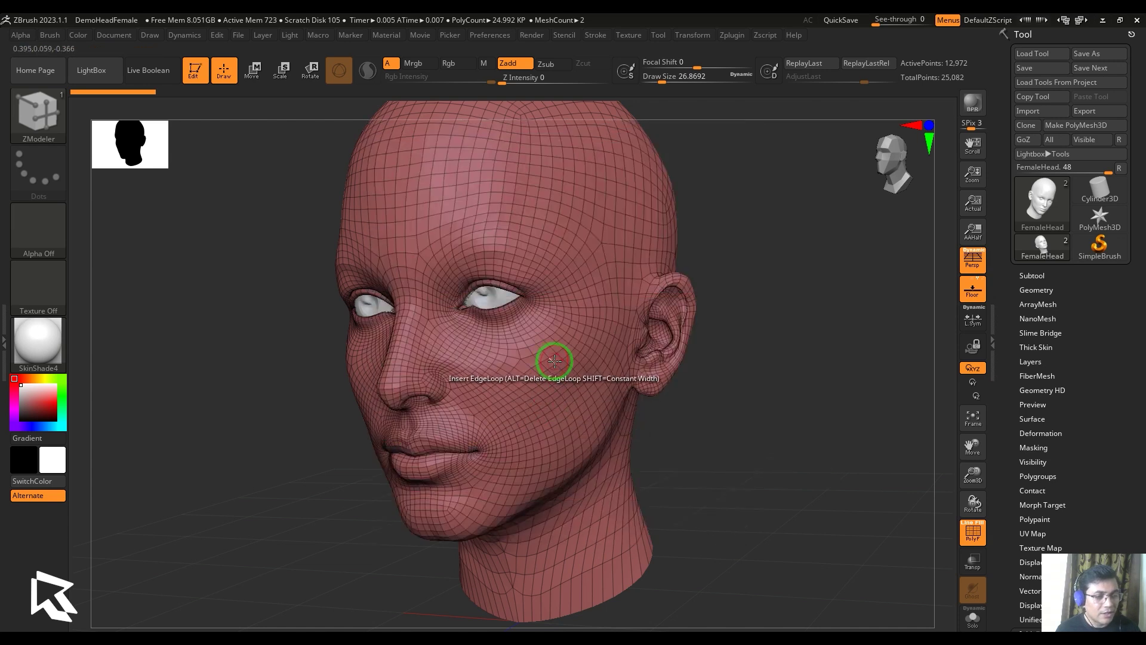
{"action": "left_click", "coordinate": [553, 359]}
{"action": "left_click_drag", "start_coordinate": [789, 430], "coordinate": [788, 444]}
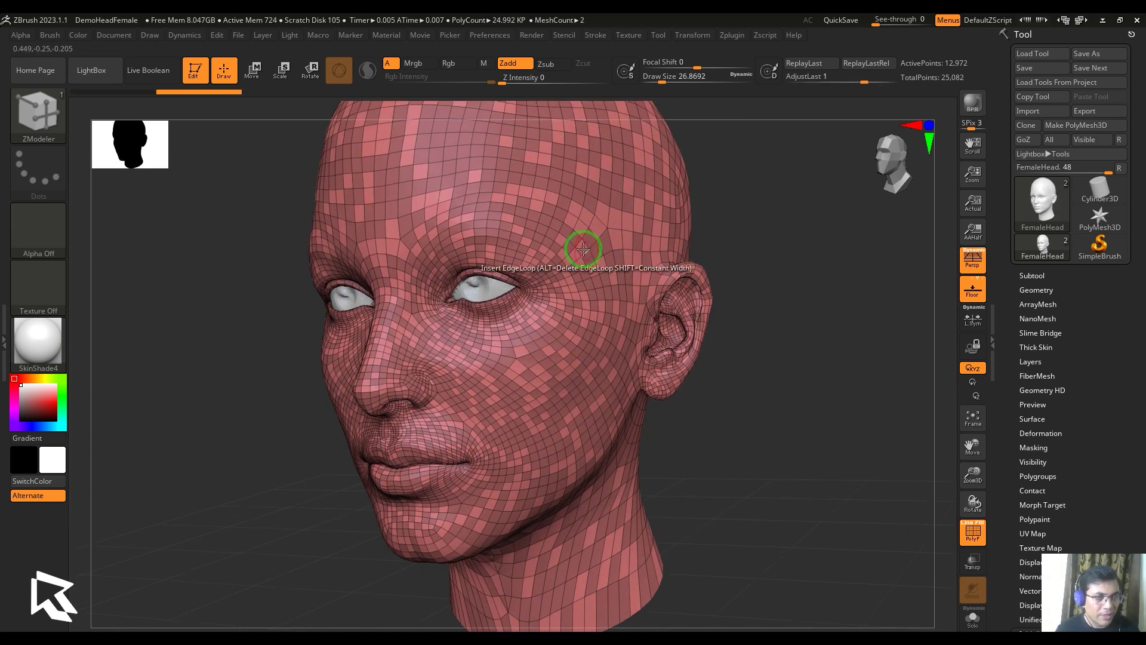
{"action": "key", "text": "ctrl+z"}
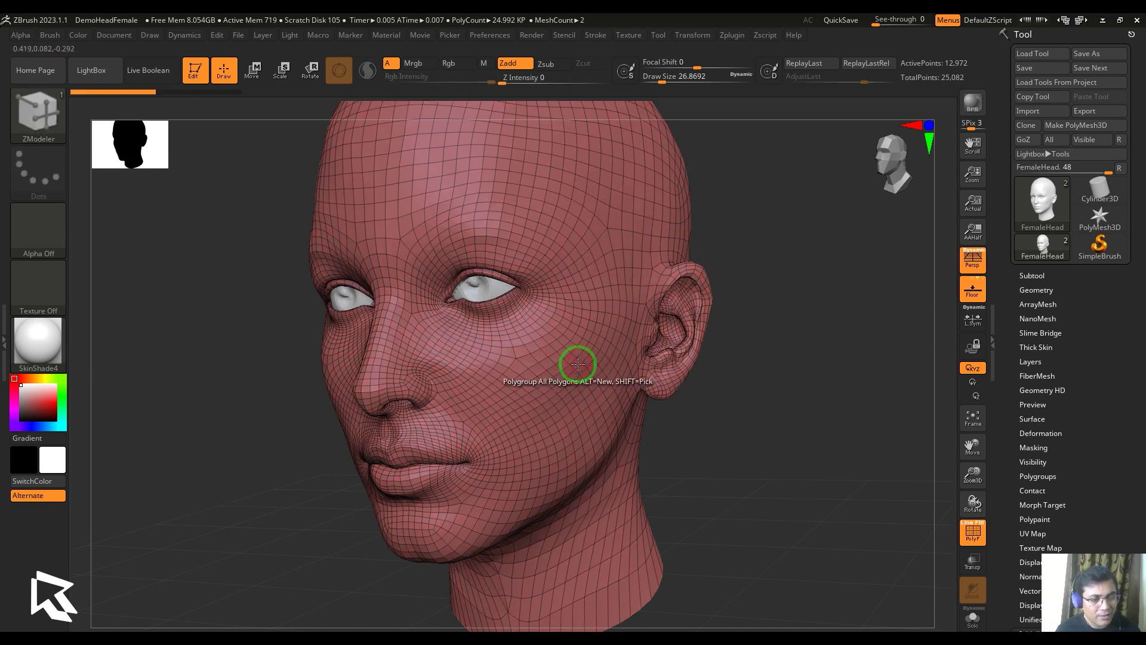
{"action": "key", "text": "ctrl+shift+z"}
- Raise the Random Coverage% from 35 to 58
{"action": "key", "text": "space"}
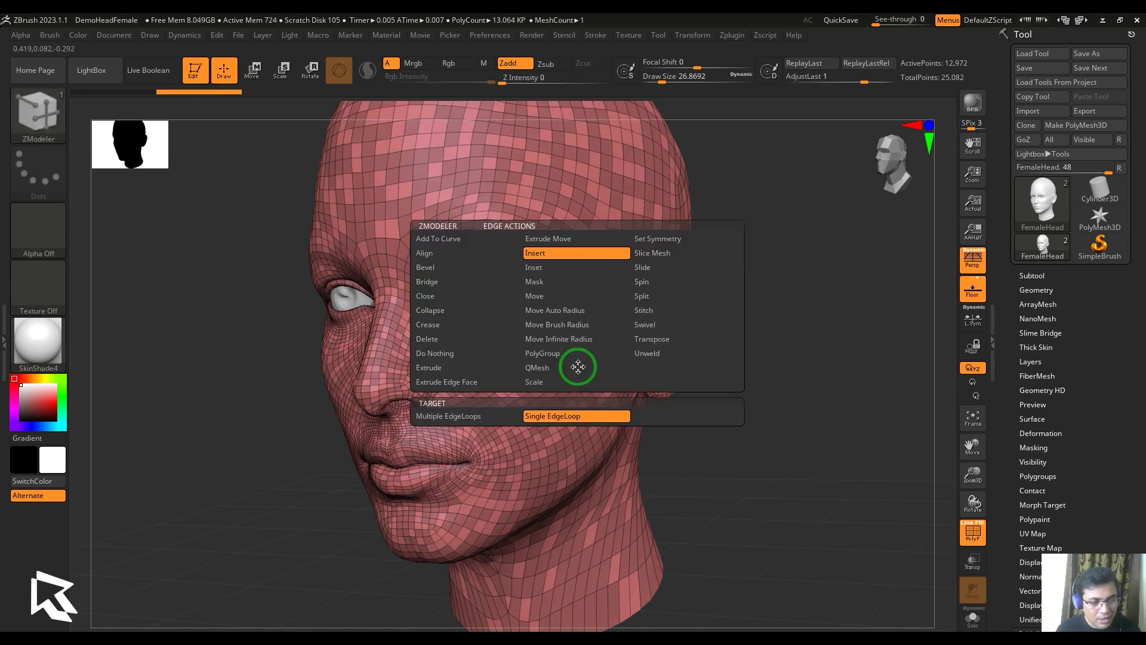
{"action": "key", "text": "space"}
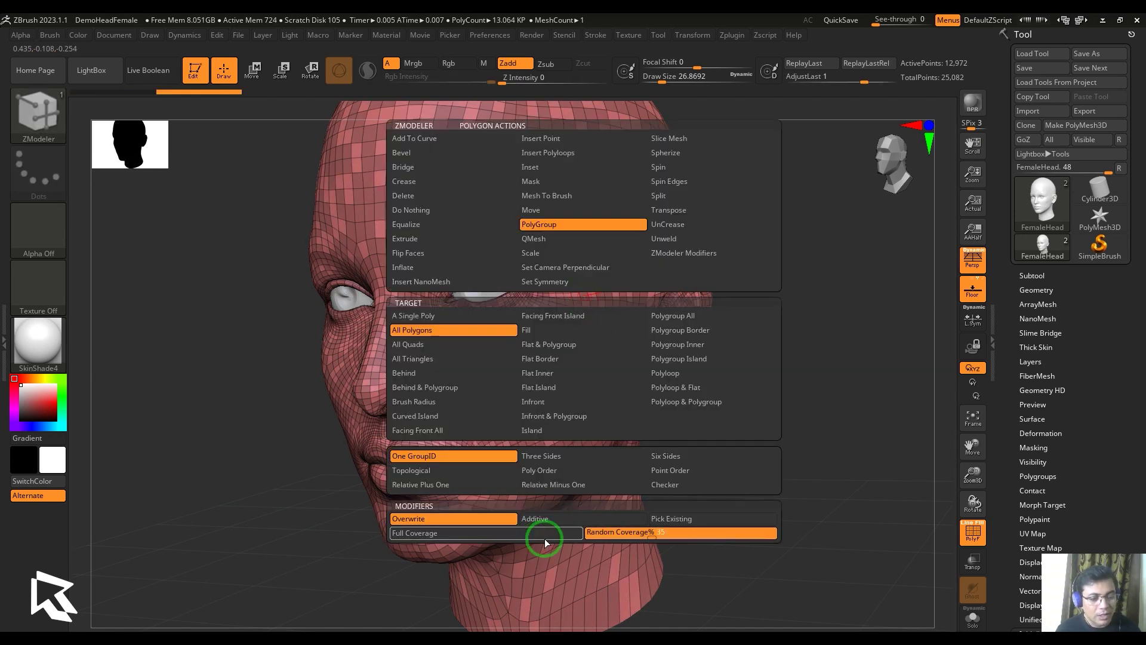
{"action": "left_click_drag", "start_coordinate": [642, 536], "coordinate": [698, 534]}
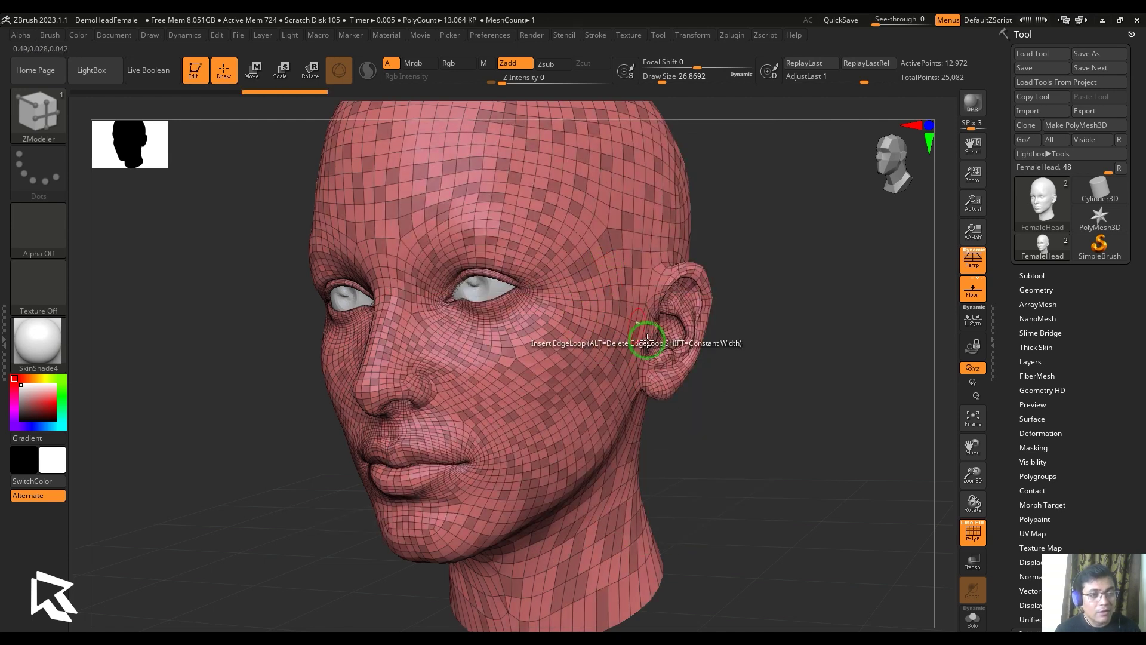
- Raise random coverage to 74 percent and reapply polygroups to the head
{"action": "key", "text": "space"}
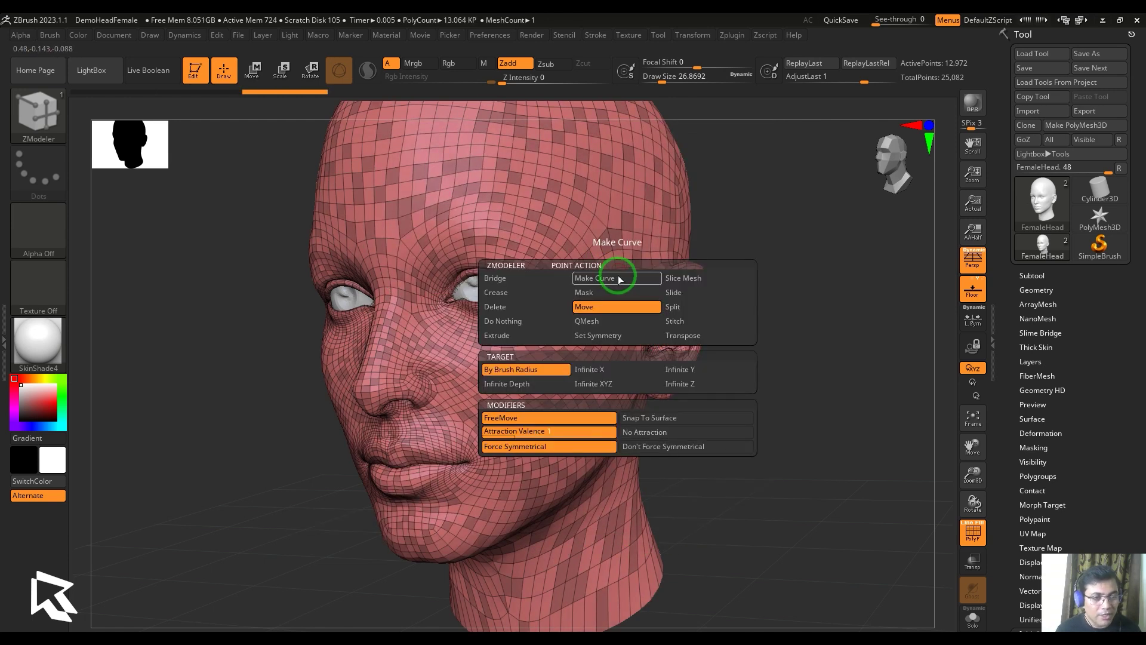
{"action": "key", "text": "space"}
{"action": "left_click_drag", "start_coordinate": [686, 532], "coordinate": [763, 537]}
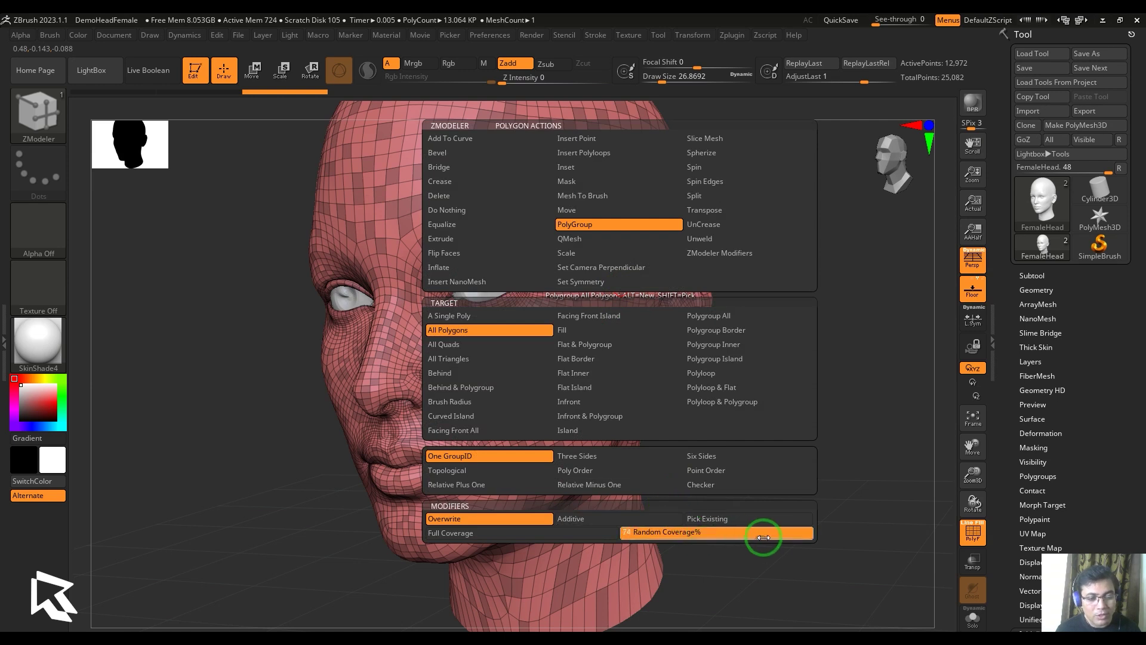
{"action": "left_click", "coordinate": [606, 248]}
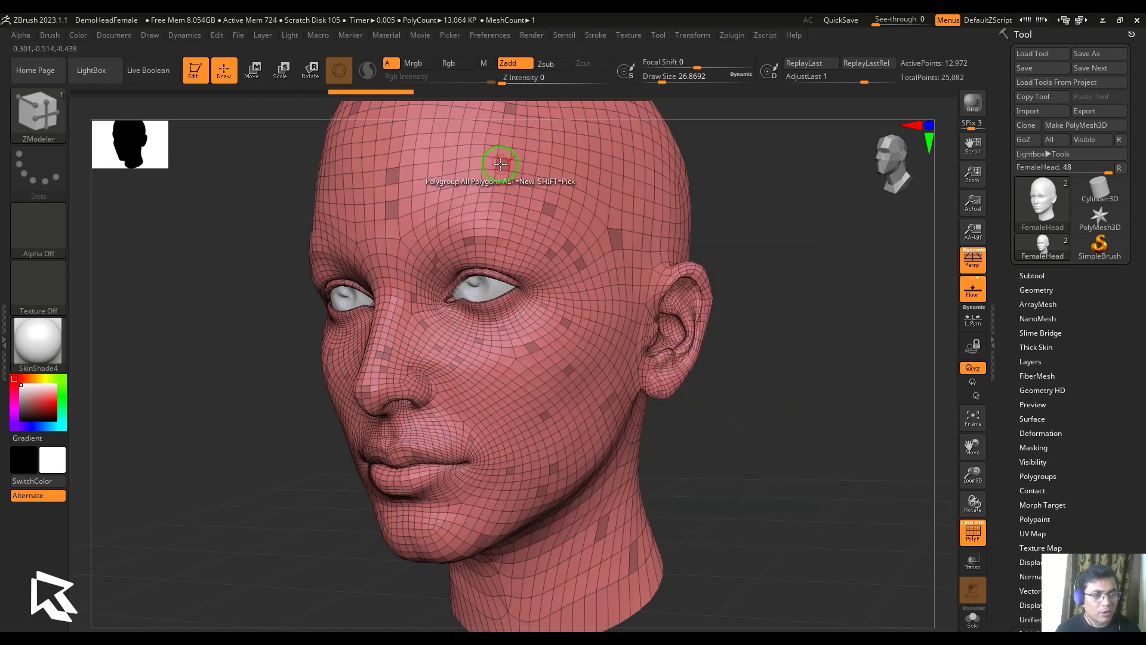
- Raise random coverage to 92 percent, reapply polygroups, and turn the head to check
{"action": "key", "text": "space"}
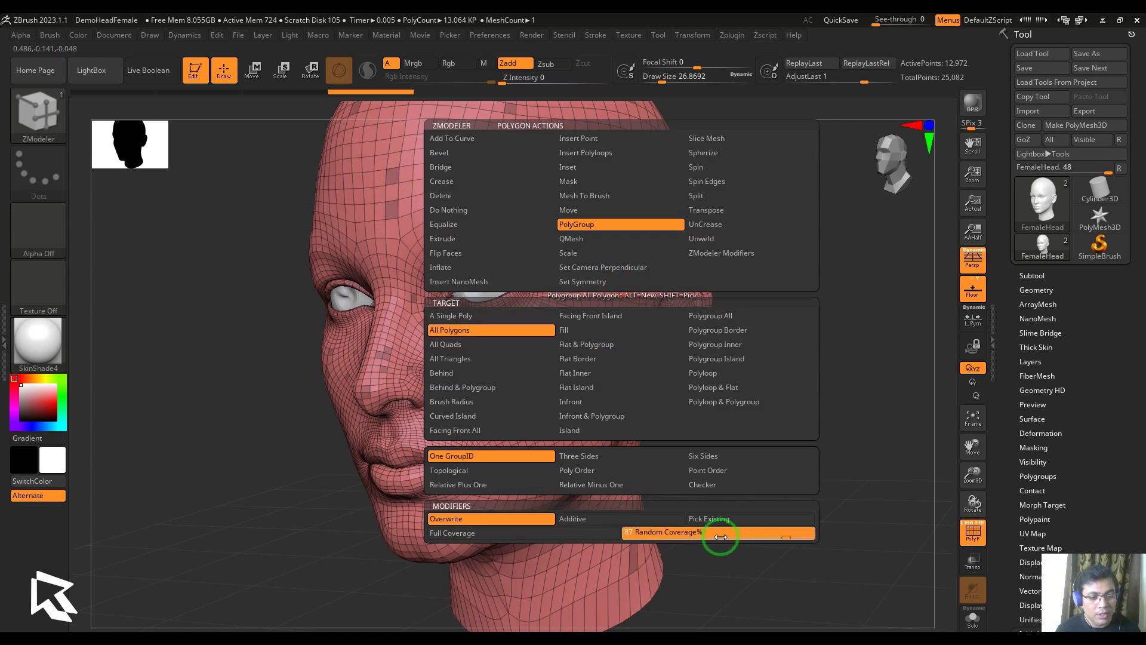
{"action": "left_click_drag", "start_coordinate": [754, 539], "coordinate": [796, 535]}
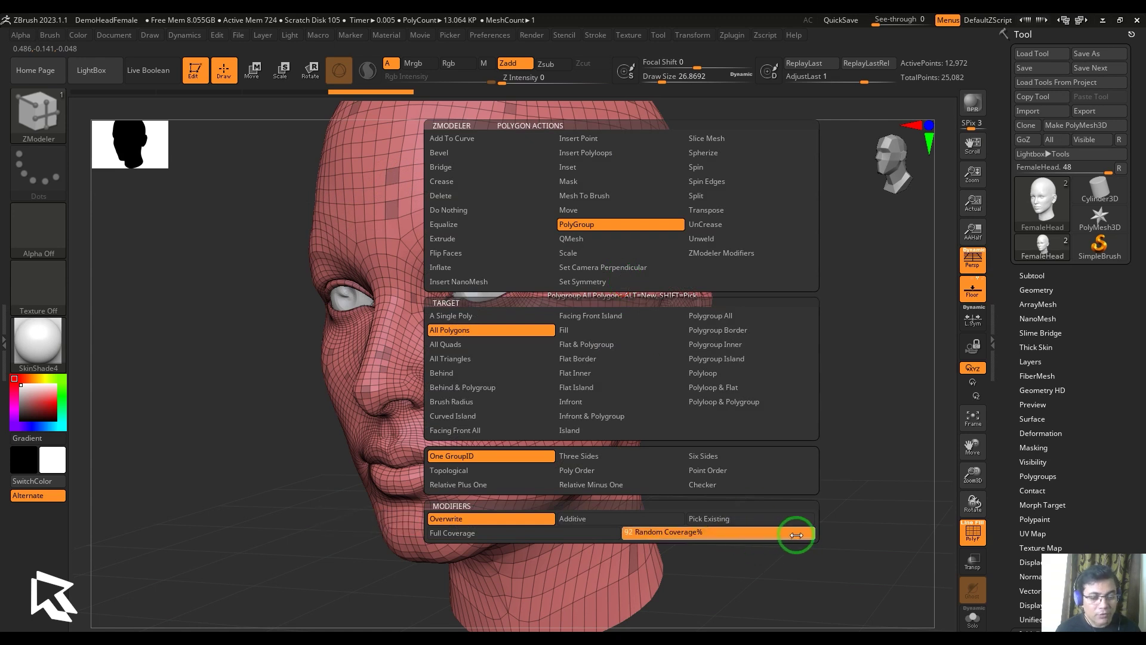
{"action": "left_click", "coordinate": [604, 239]}
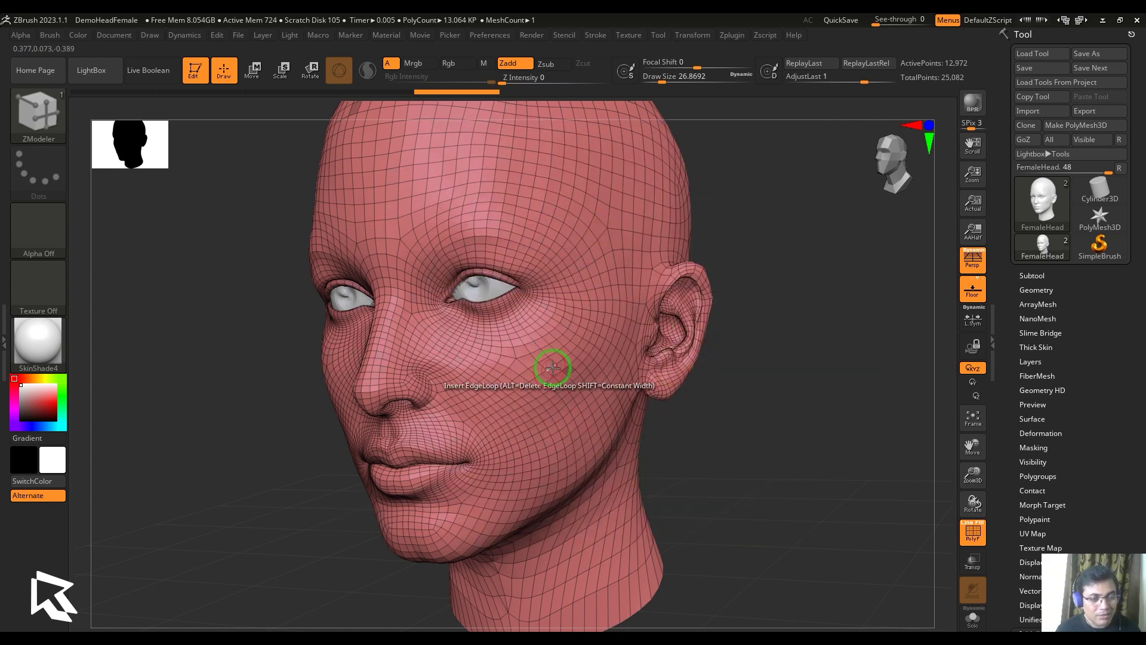
{"action": "mouse_move", "coordinate": [755, 463]}
{"action": "left_mouse_down"}
{"action": "mouse_move", "coordinate": [704, 476]}
{"action": "mouse_move", "coordinate": [740, 456]}
{"action": "left_mouse_up"}
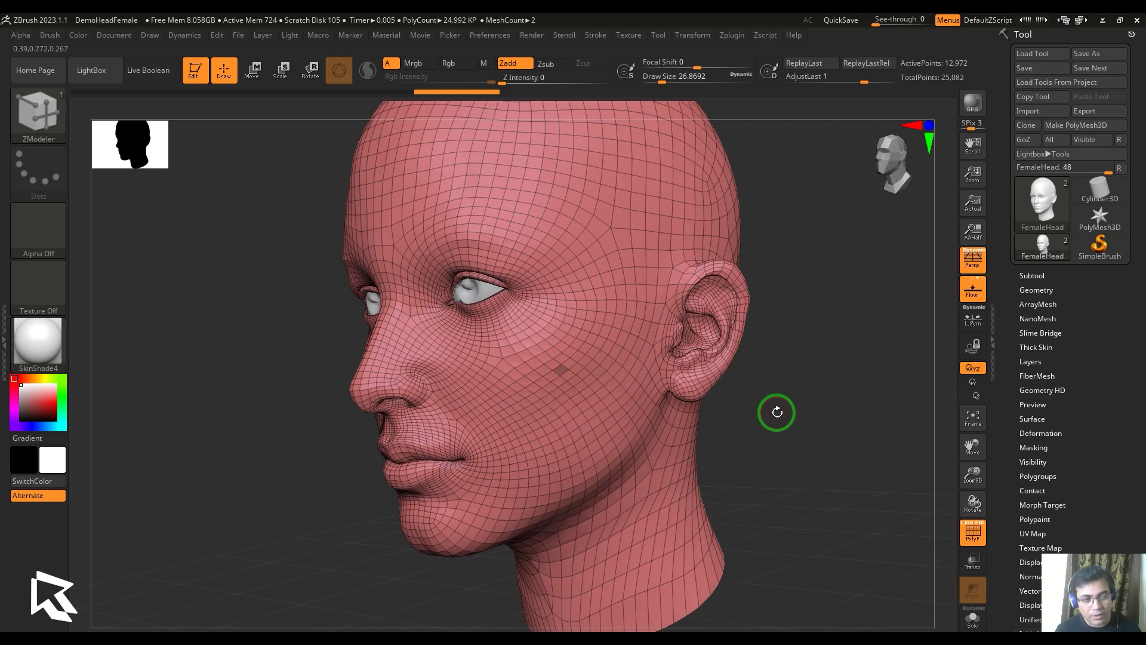
{"action": "left_click_drag", "start_coordinate": [786, 412], "coordinate": [604, 250]}
- Switch the PolyGroup modifier to Full Coverage and inspect the head from several angles
{"action": "key", "text": "space"}
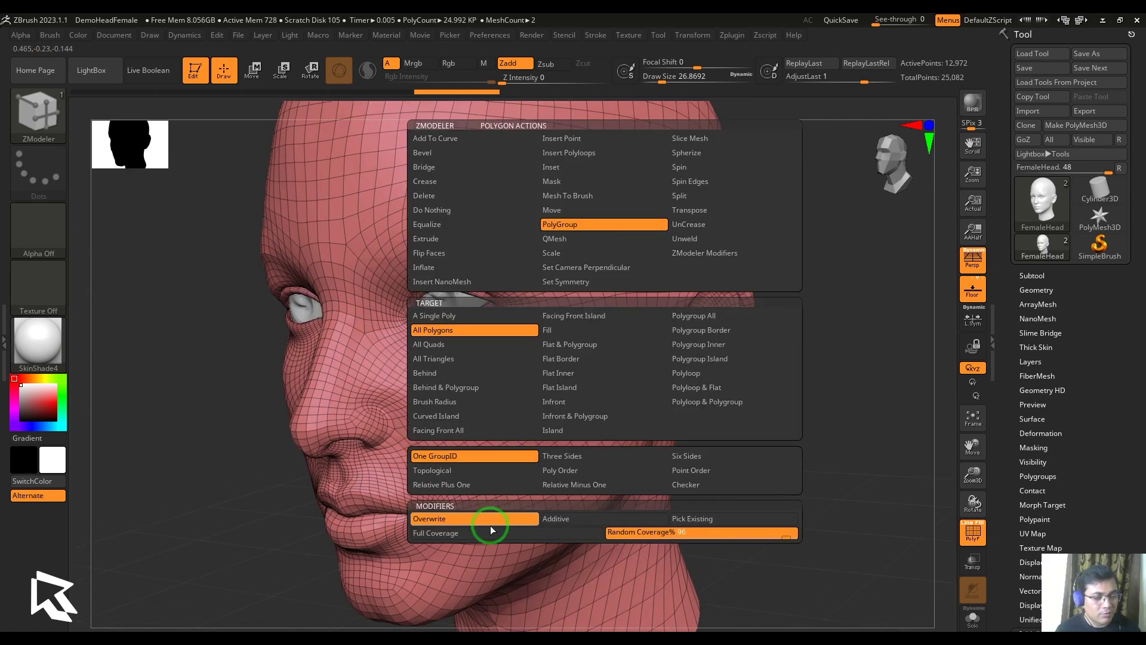
{"action": "left_click", "coordinate": [491, 532]}
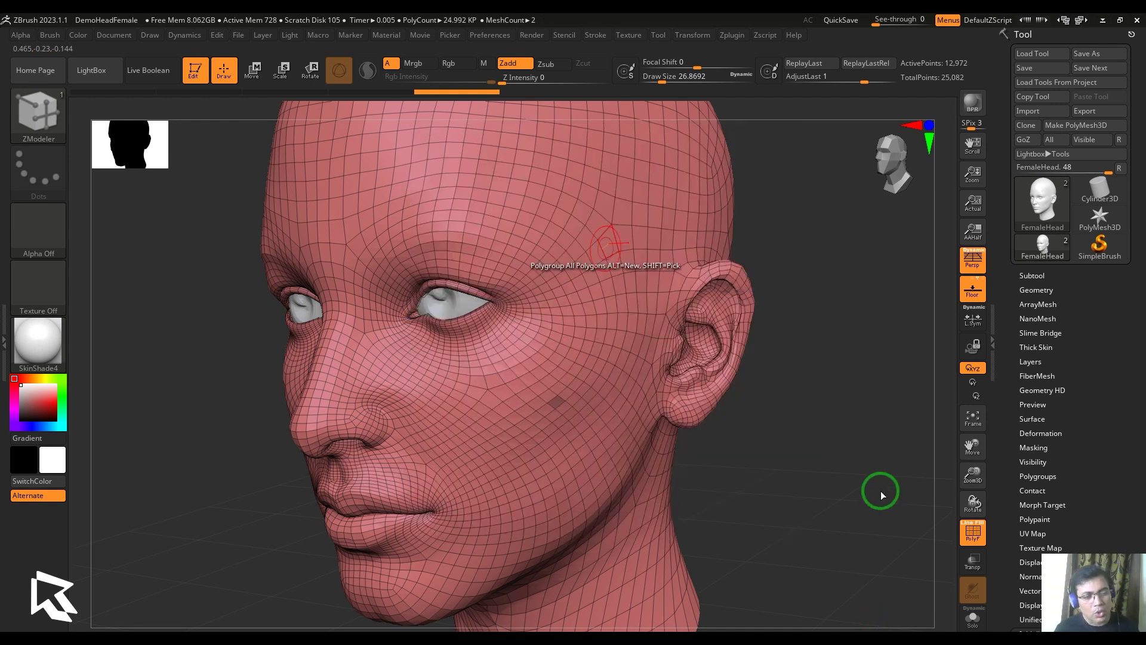
{"action": "key", "text": "f"}
{"action": "left_click_drag", "start_coordinate": [870, 515], "coordinate": [810, 499]}
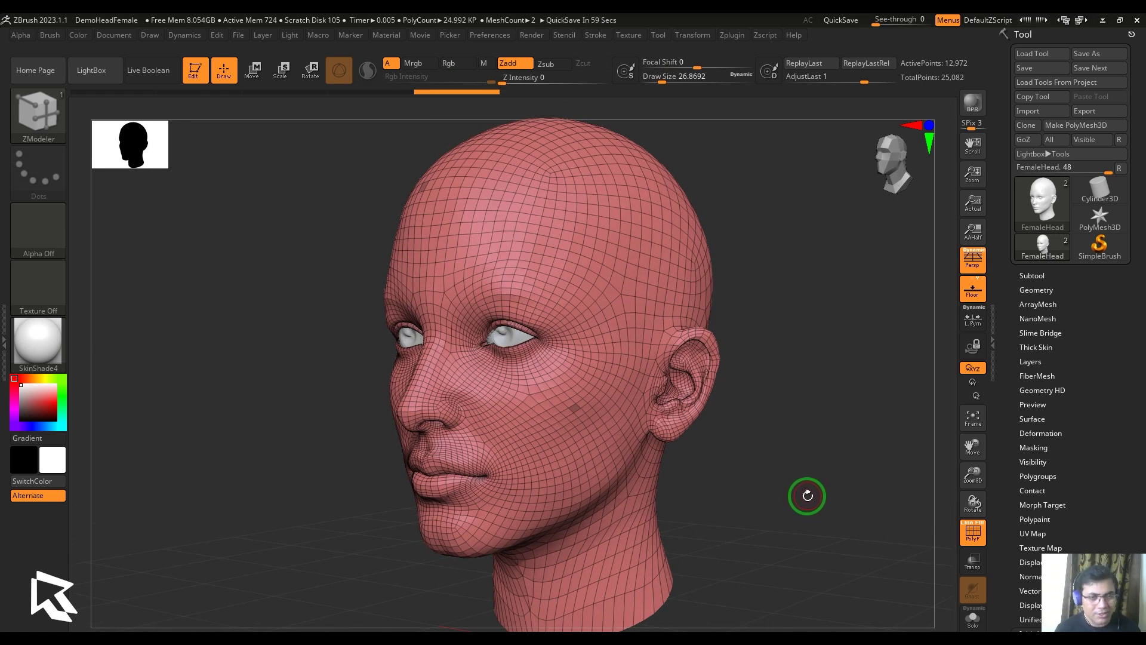
{"action": "left_click_drag", "start_coordinate": [810, 442], "coordinate": [819, 453], "text": "alt"}
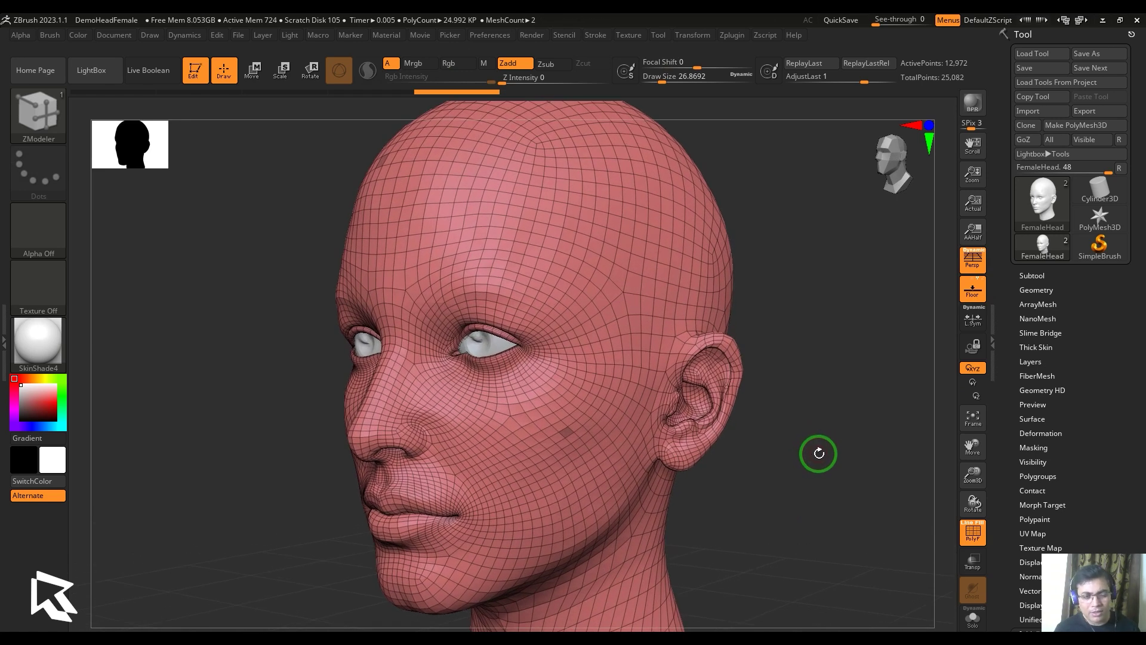